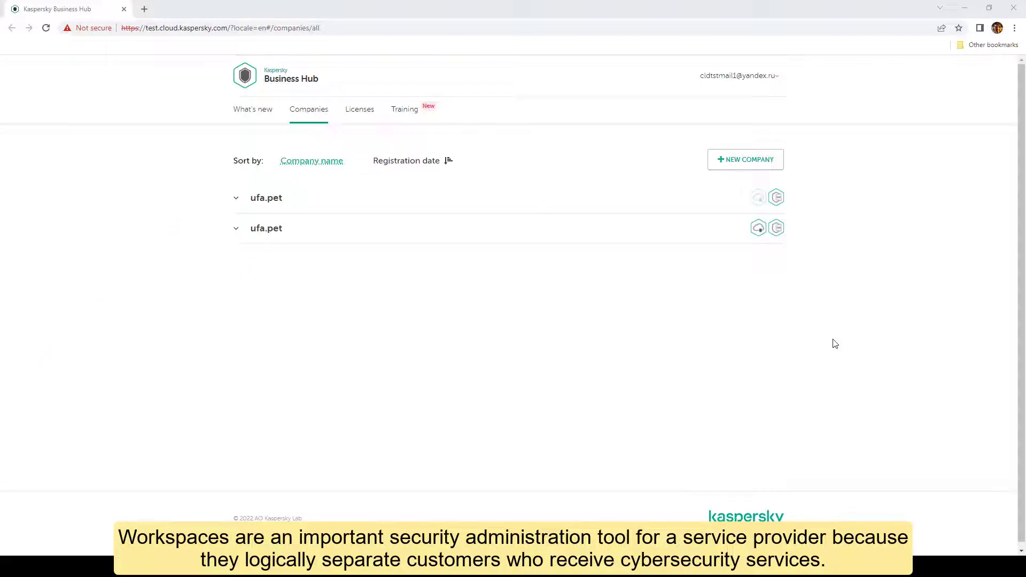
- Start a new company workspace with Endpoint Security Cloud as the chosen solution
{"action": "left_click", "coordinate": [753, 164]}
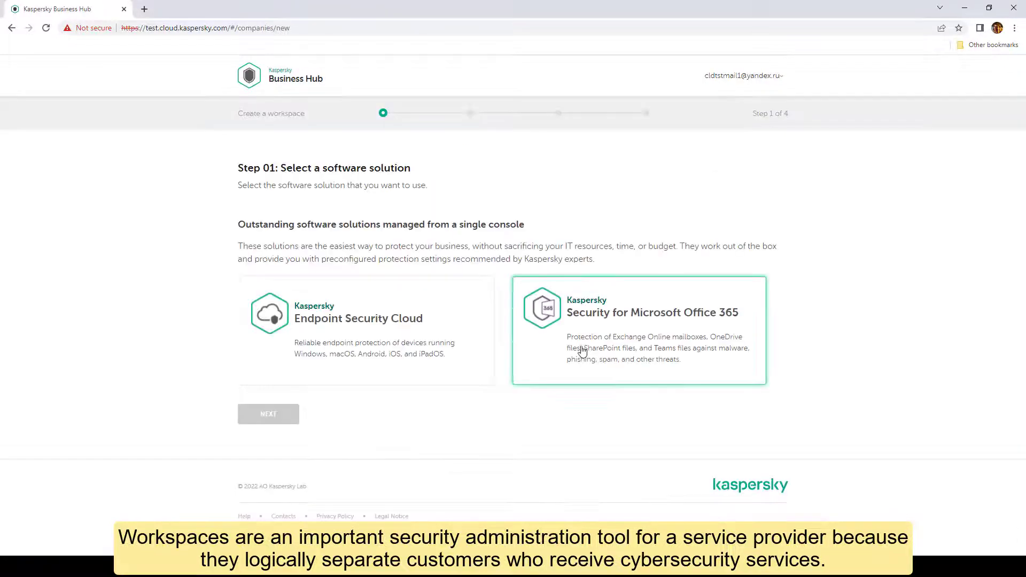
{"action": "left_click", "coordinate": [307, 346]}
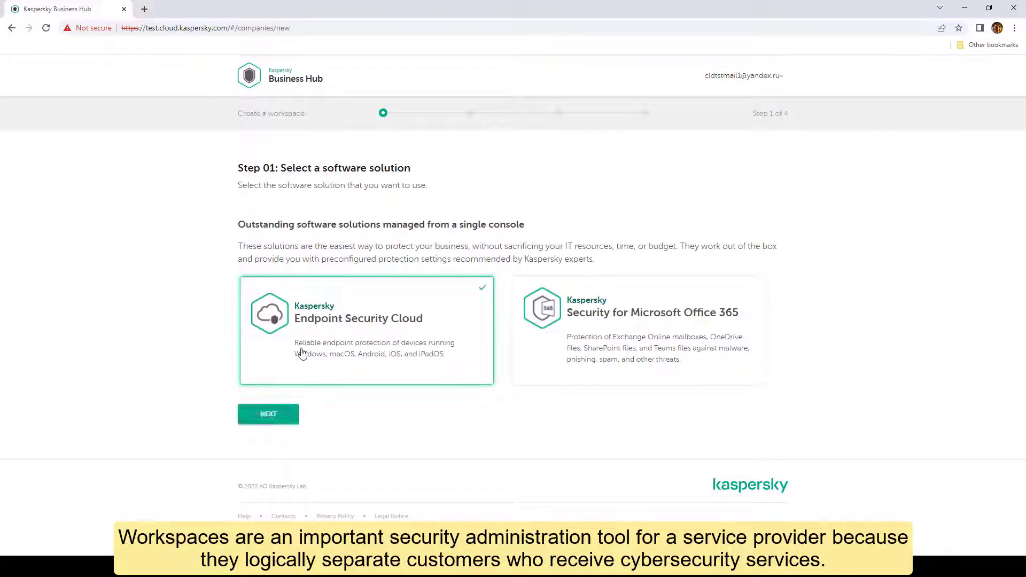
{"action": "left_click", "coordinate": [267, 414]}
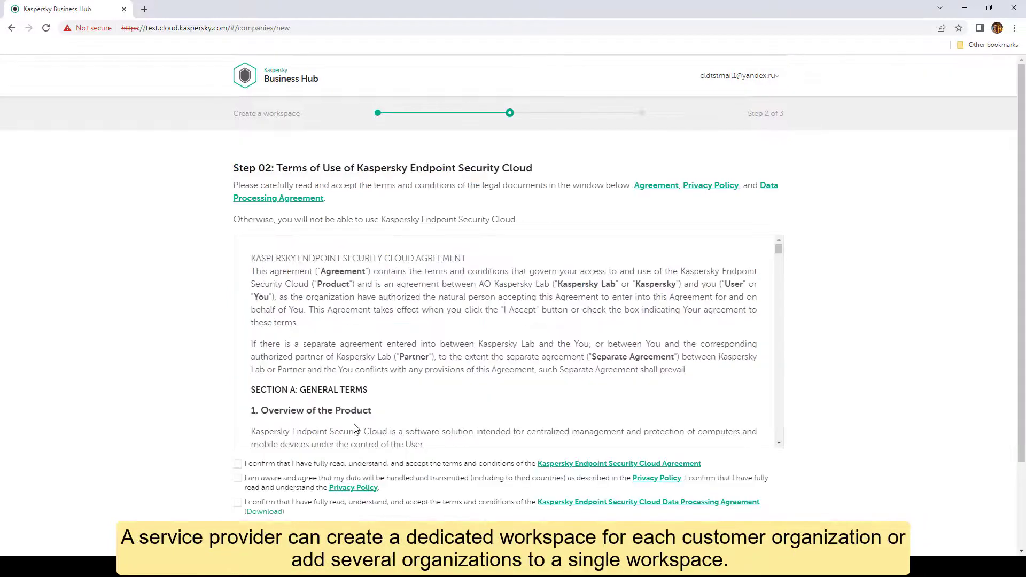
- Accept the Endpoint Security Cloud agreement, privacy policy and data processing agreement
{"action": "scroll", "coordinate": [104, 303], "scroll_direction": "down", "scroll_amount": 2}
{"action": "left_click", "coordinate": [237, 357]}
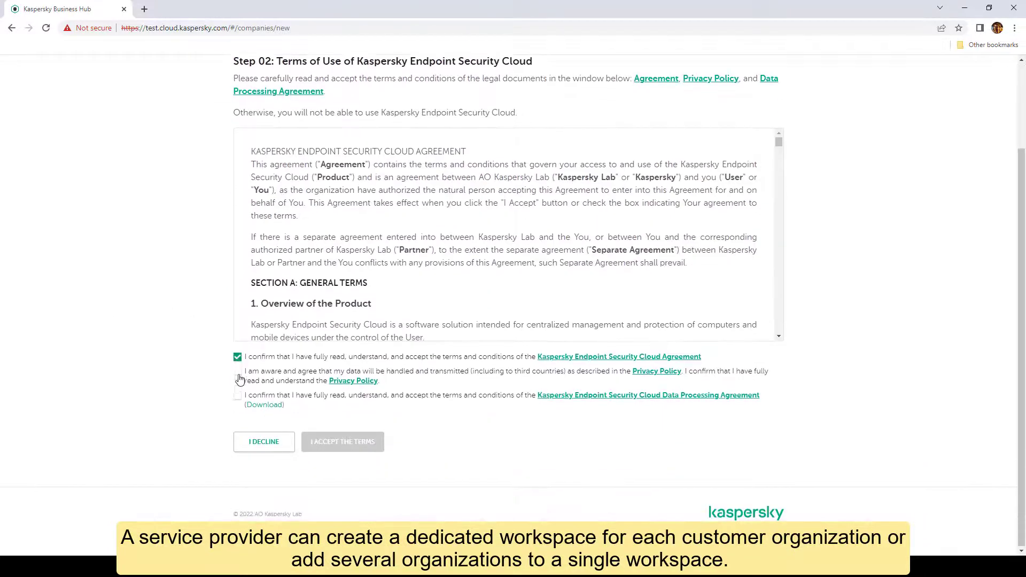
{"action": "left_click", "coordinate": [237, 371]}
{"action": "left_click", "coordinate": [237, 395]}
{"action": "left_click", "coordinate": [360, 445]}
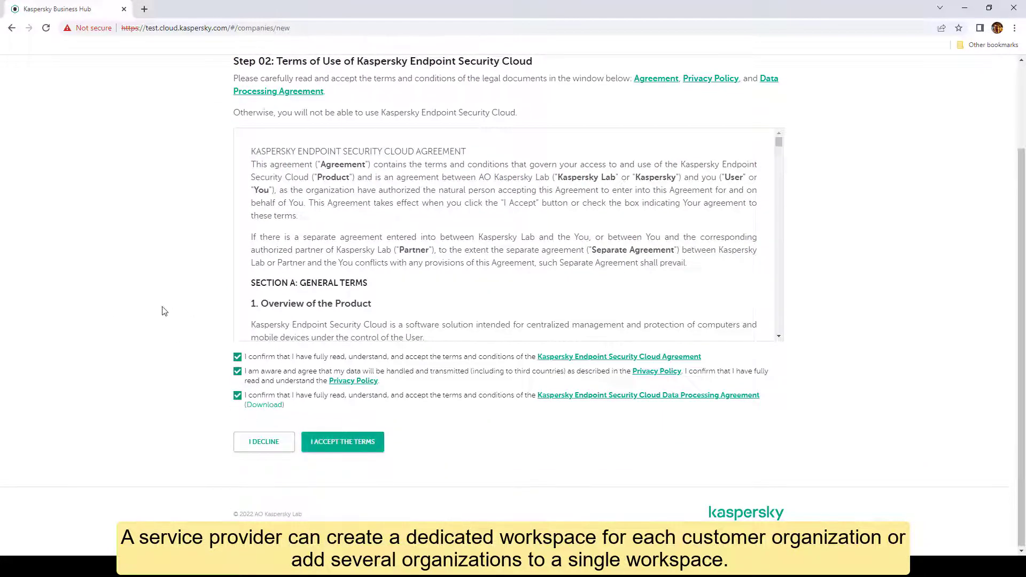
- Enter company01 as the company name and set the country to Ireland
{"action": "left_click", "coordinate": [282, 227]}
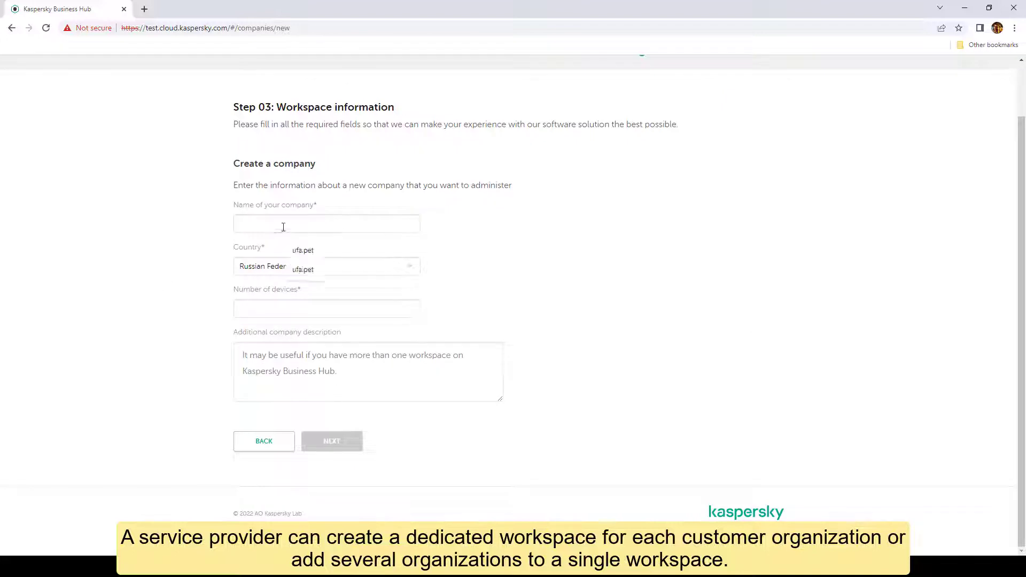
{"action": "type", "text": "compa"}
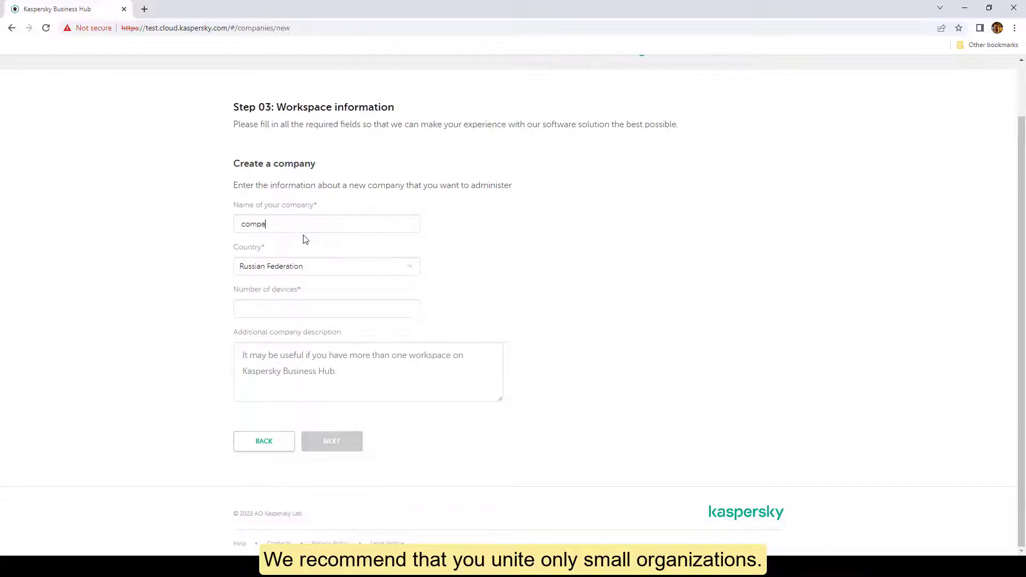
{"action": "type", "text": "ny01"}
{"action": "left_click", "coordinate": [401, 271]}
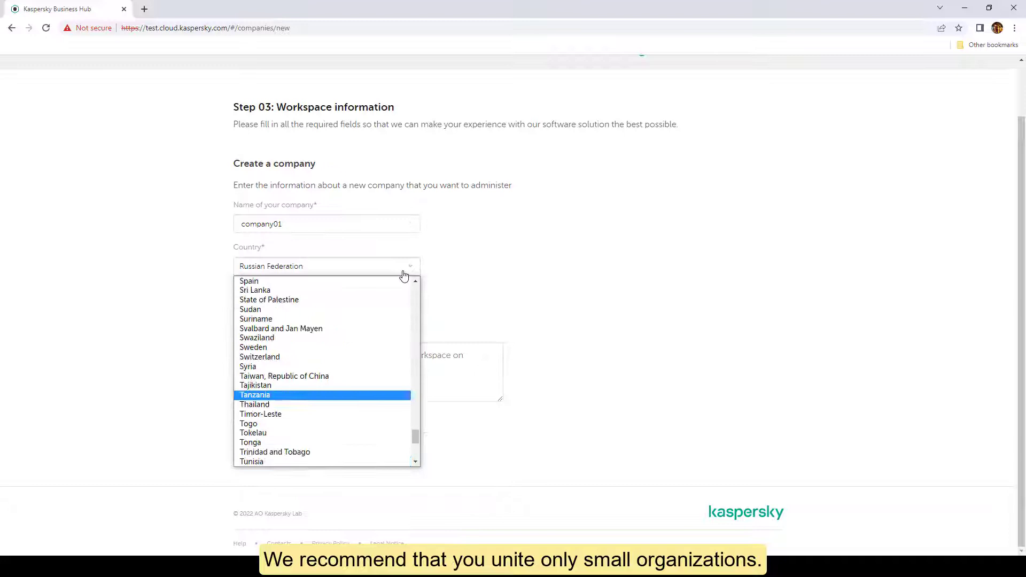
{"action": "type", "text": "iran"}
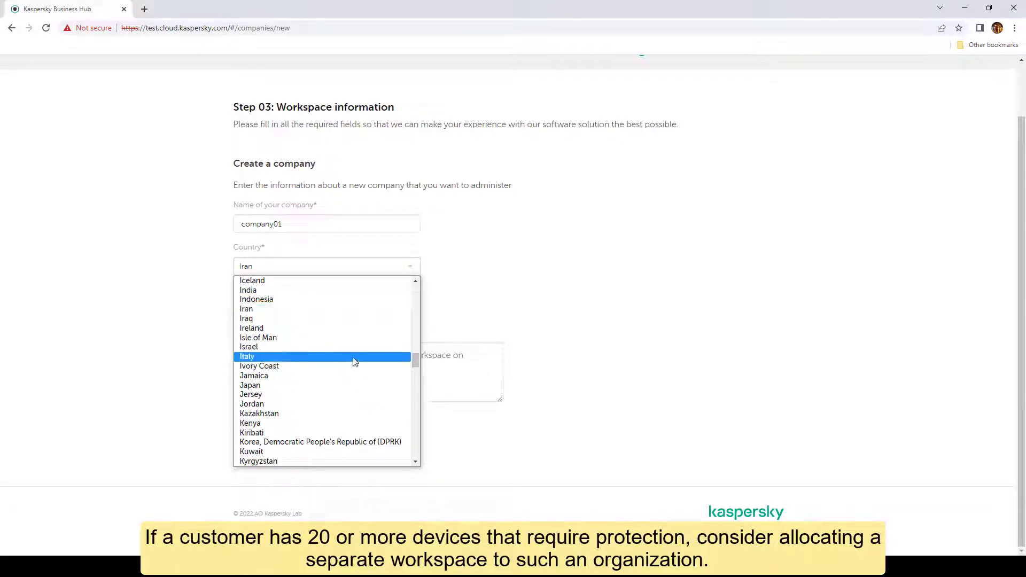
{"action": "left_click", "coordinate": [320, 328]}
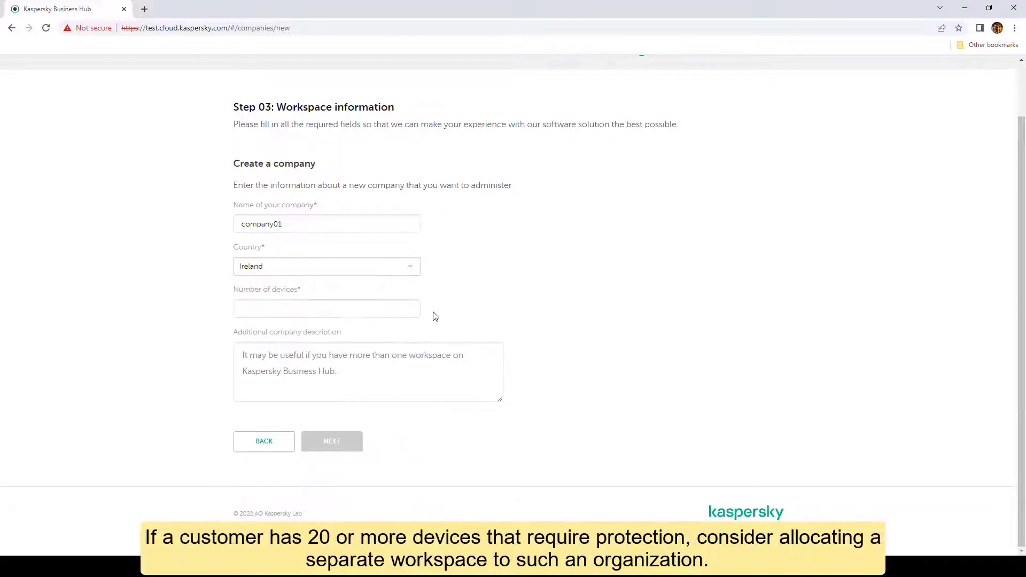
- Set devices to 10, add description 'Customer company 01', and submit the workspace
{"action": "left_click", "coordinate": [408, 309]}
{"action": "left_click", "coordinate": [408, 308]}
{"action": "left_click", "coordinate": [408, 308]}
{"action": "left_click", "coordinate": [408, 309]}
{"action": "left_click", "coordinate": [407, 309]}
{"action": "left_click", "coordinate": [408, 308]}
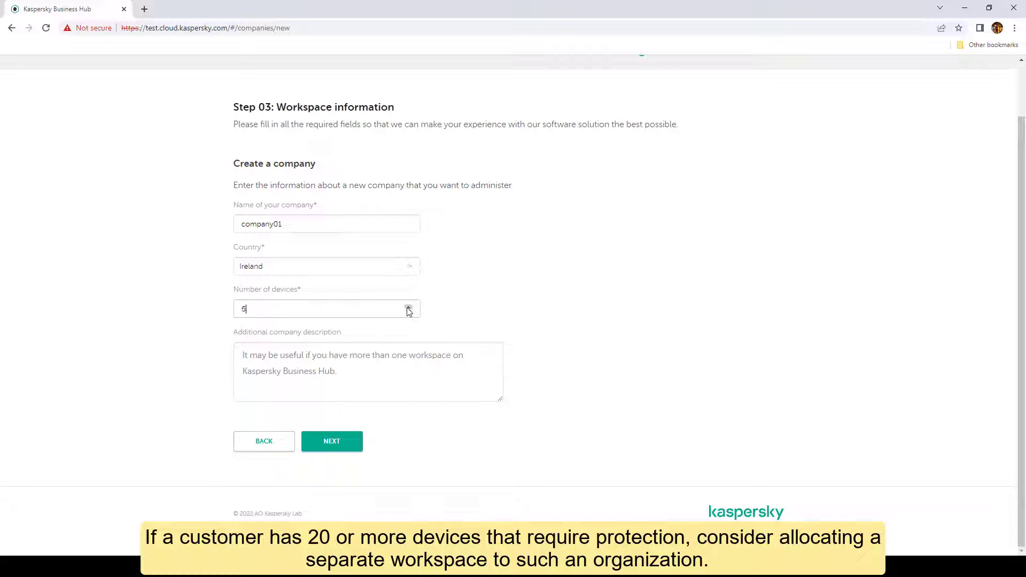
{"action": "left_click", "coordinate": [407, 308]}
{"action": "left_click", "coordinate": [408, 309]}
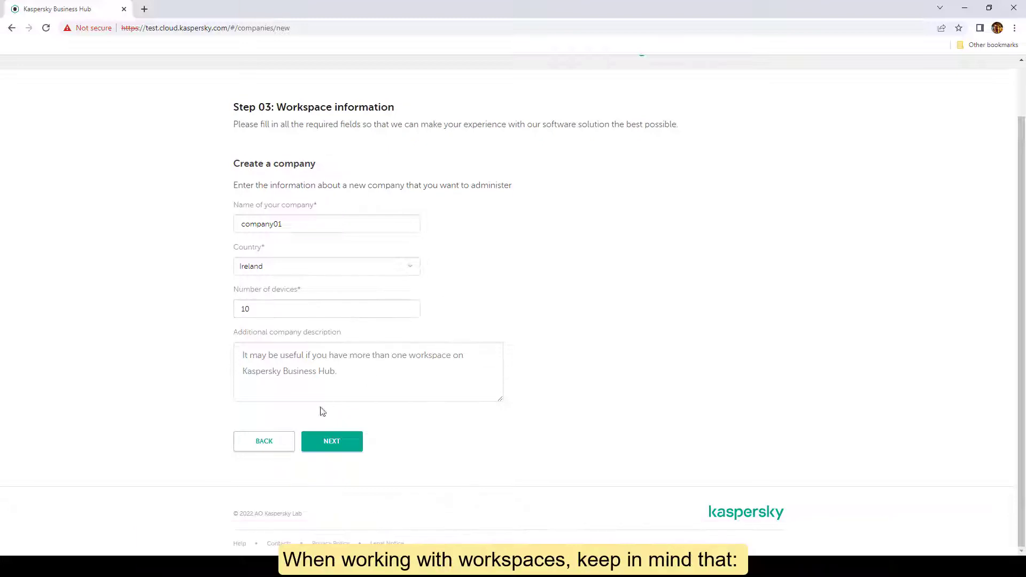
{"action": "left_click", "coordinate": [358, 374]}
{"action": "type", "text": "Customer "}
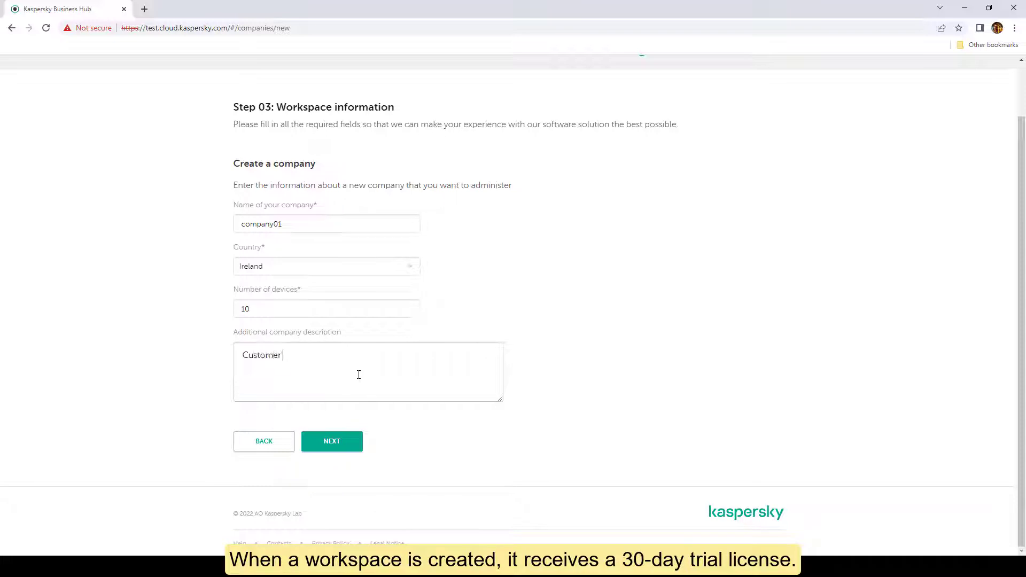
{"action": "type", "text": "company 01"}
{"action": "left_click", "coordinate": [334, 443]}
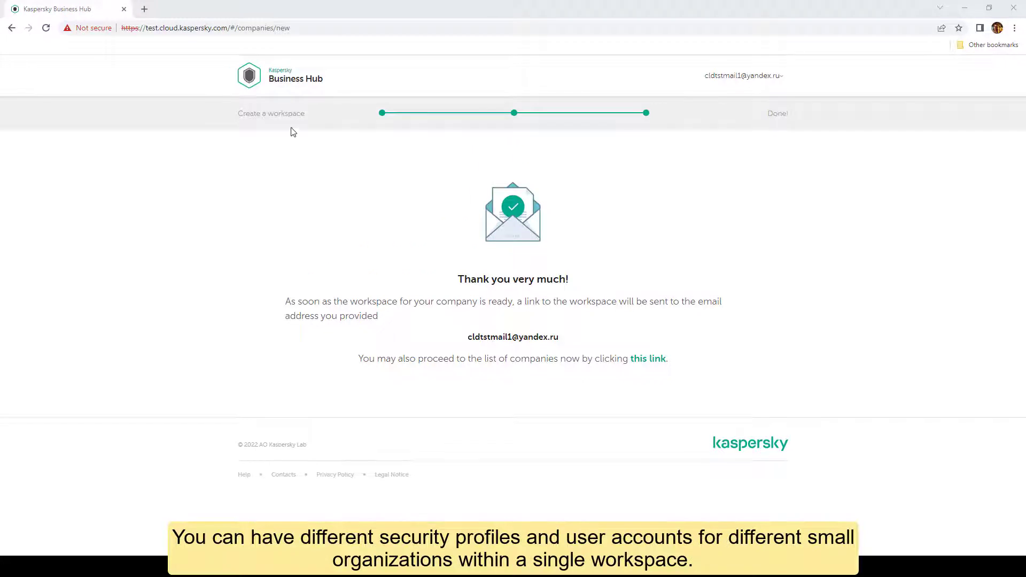
- Expand company01 in the Business Hub companies list and go to its workspace console
{"action": "left_click", "coordinate": [278, 87]}
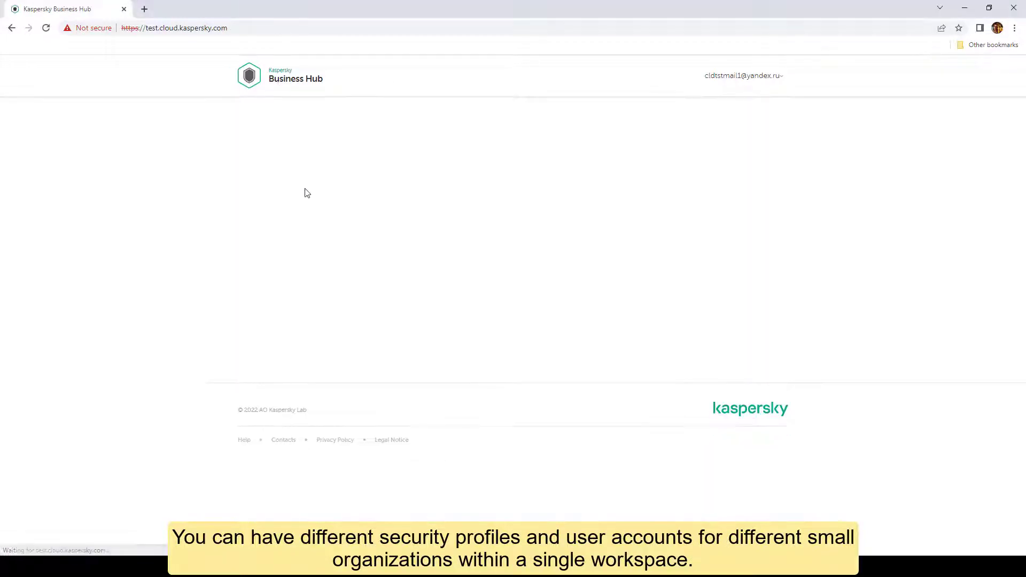
{"action": "scroll", "coordinate": [176, 374], "scroll_direction": "down", "scroll_amount": 1}
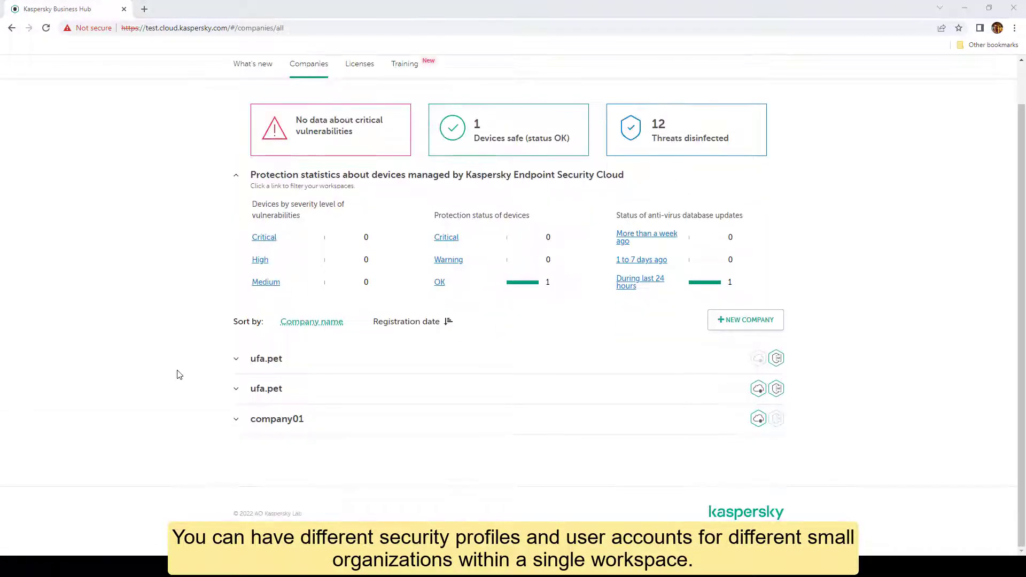
{"action": "left_click", "coordinate": [282, 426]}
{"action": "scroll", "coordinate": [211, 416], "scroll_direction": "down", "scroll_amount": 1}
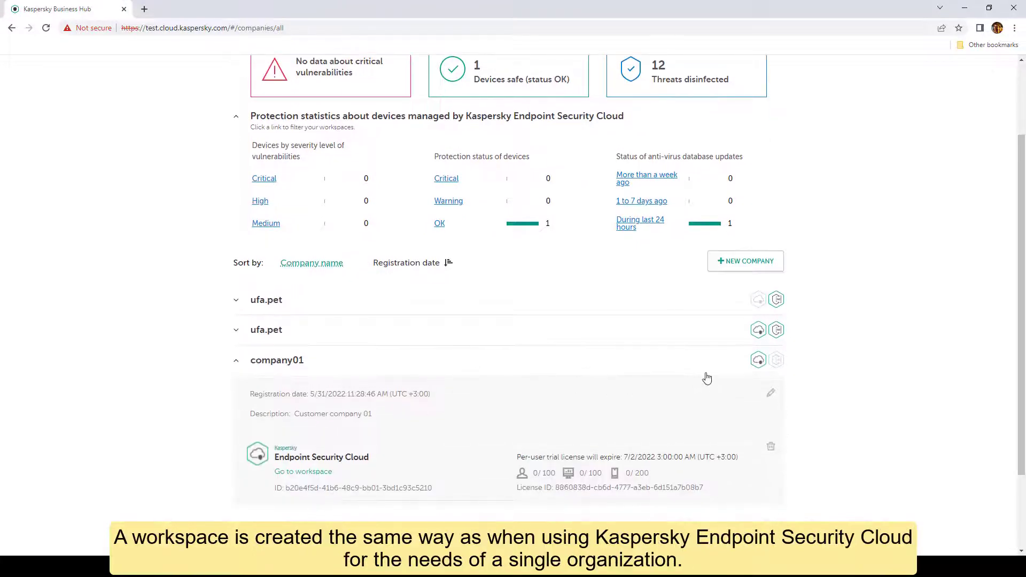
{"action": "left_click", "coordinate": [757, 362]}
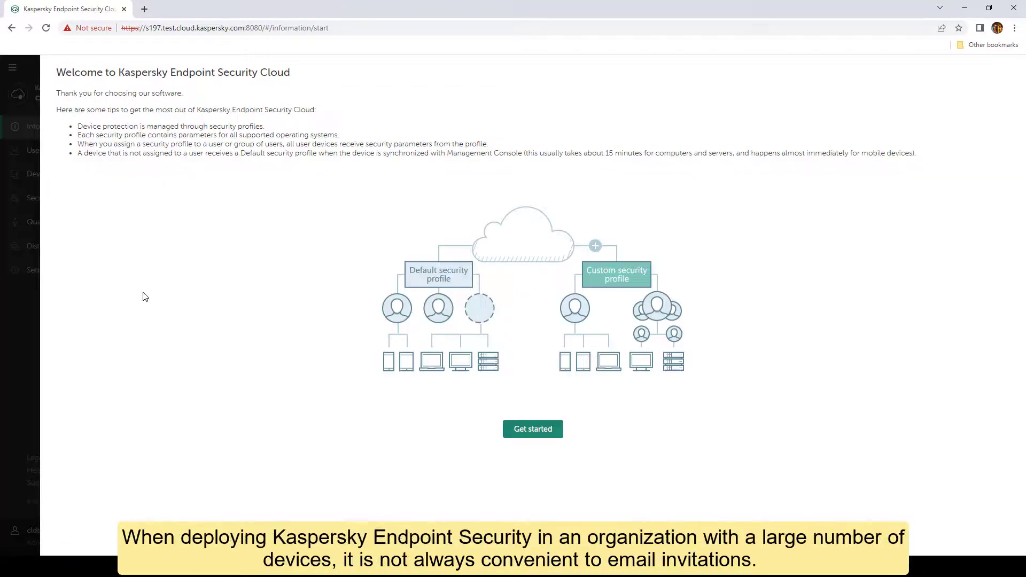
- Begin getting-started setup and accept the Windows and Mac license and privacy agreements
{"action": "left_click", "coordinate": [533, 431]}
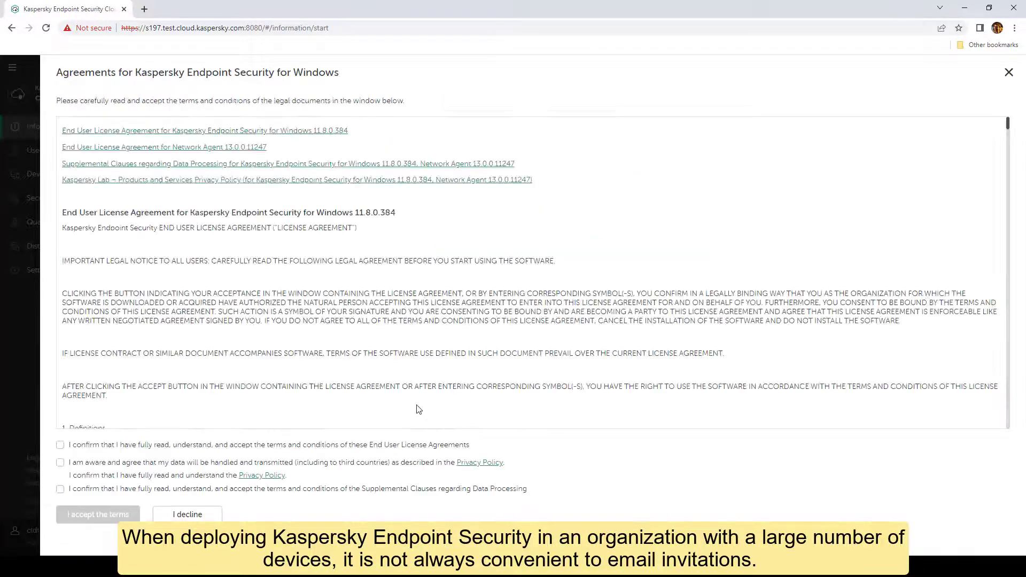
{"action": "left_click", "coordinate": [60, 444]}
{"action": "left_click", "coordinate": [60, 463]}
{"action": "left_click", "coordinate": [59, 488]}
{"action": "left_click", "coordinate": [89, 516]}
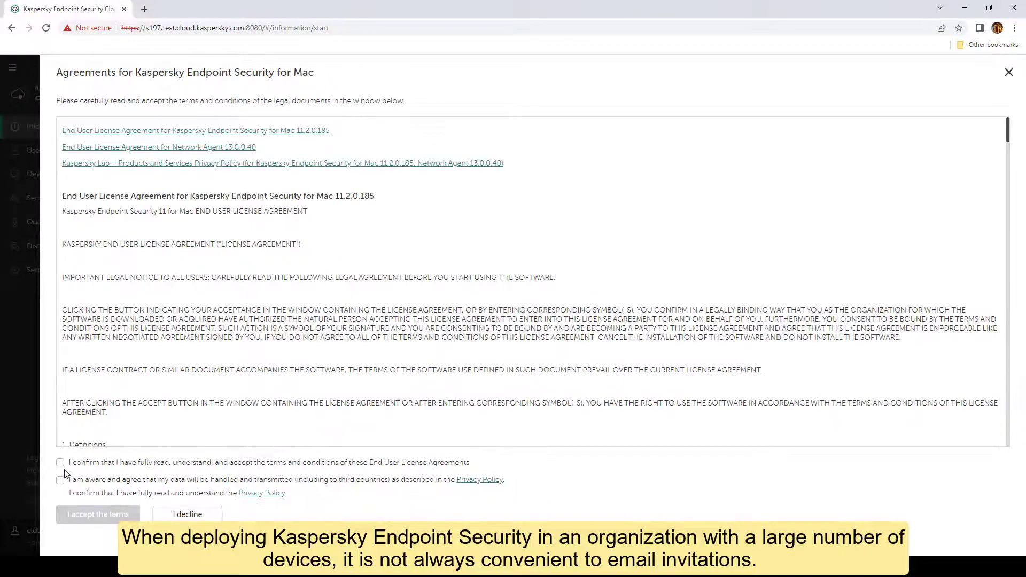
{"action": "left_click", "coordinate": [60, 462]}
{"action": "left_click", "coordinate": [60, 479]}
{"action": "left_click", "coordinate": [95, 514]}
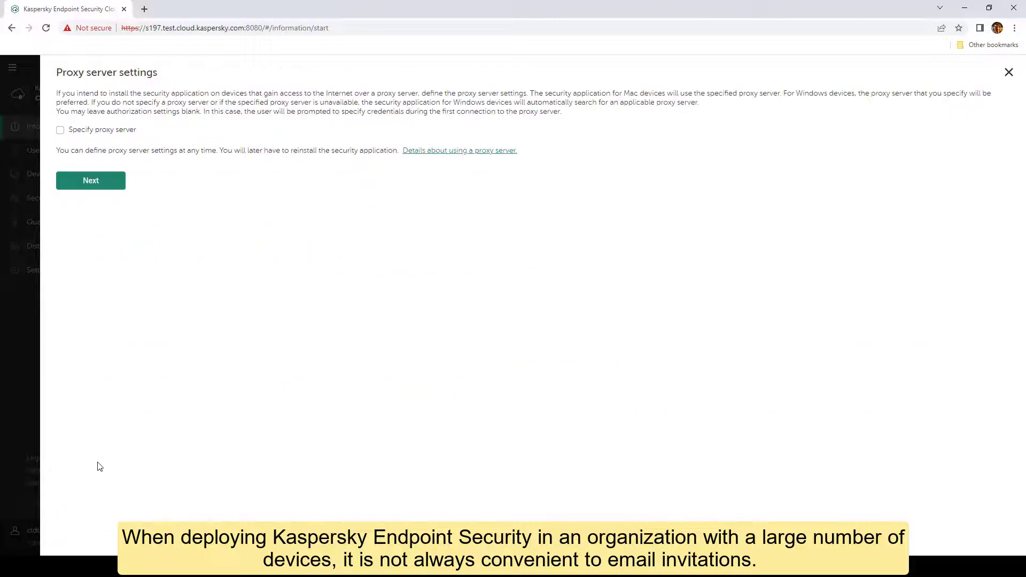
- Skip the proxy server, accept the KSN and Data Discovery statements, and apply settings
{"action": "left_click", "coordinate": [96, 182]}
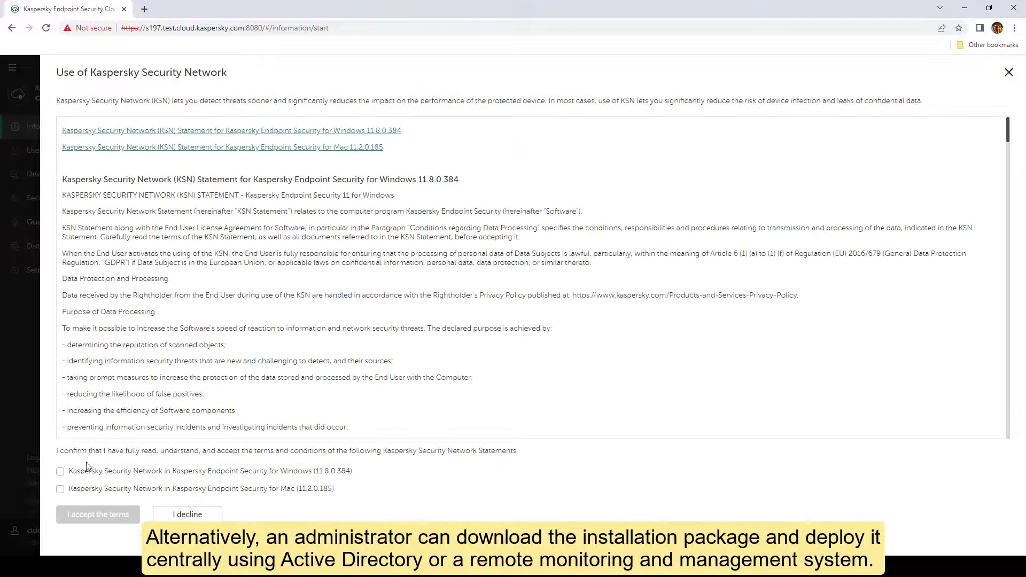
{"action": "left_click", "coordinate": [60, 471]}
{"action": "left_click", "coordinate": [60, 490]}
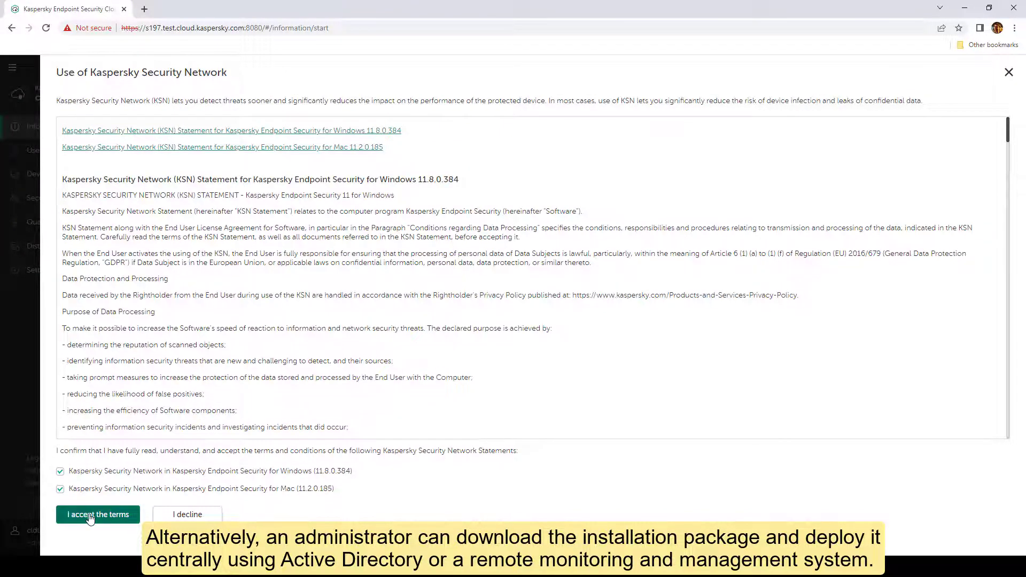
{"action": "left_click", "coordinate": [90, 518]}
{"action": "left_click", "coordinate": [59, 489]}
{"action": "left_click", "coordinate": [94, 515]}
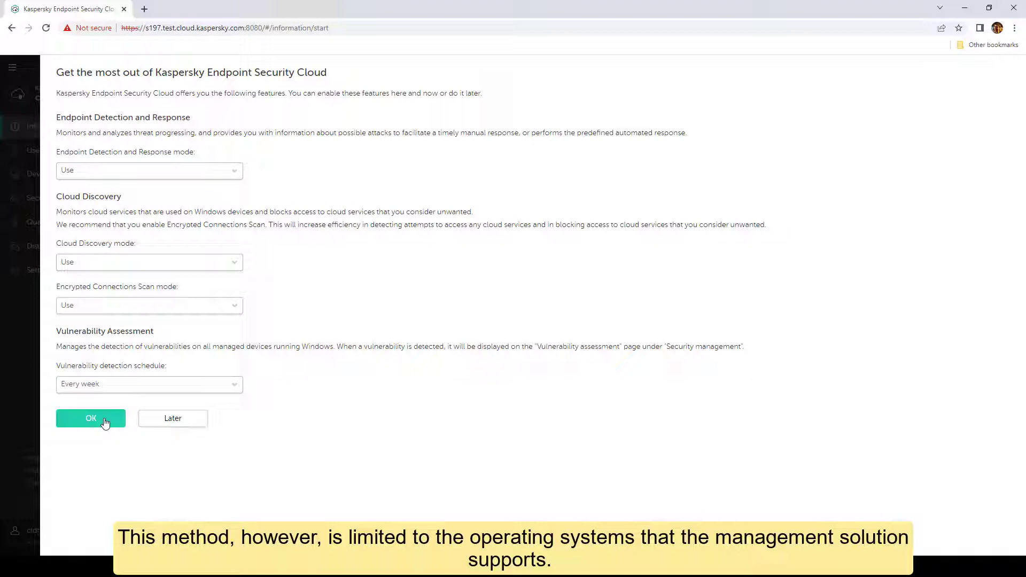
{"action": "left_click", "coordinate": [106, 424]}
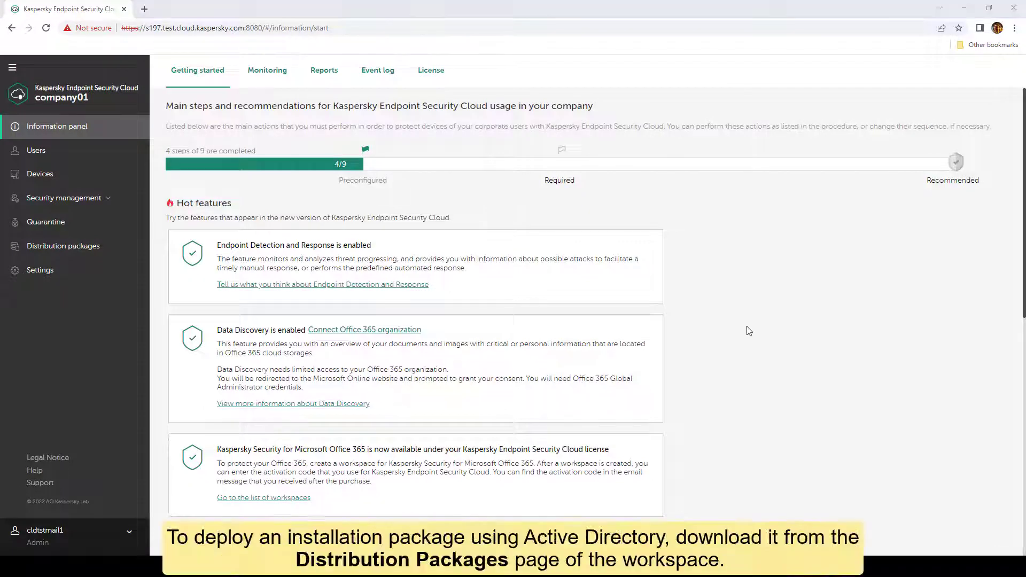
- Download the Kaspersky Endpoint Security for Windows 11.8.0 package from Distribution packages to Downloads
{"action": "left_click", "coordinate": [81, 249]}
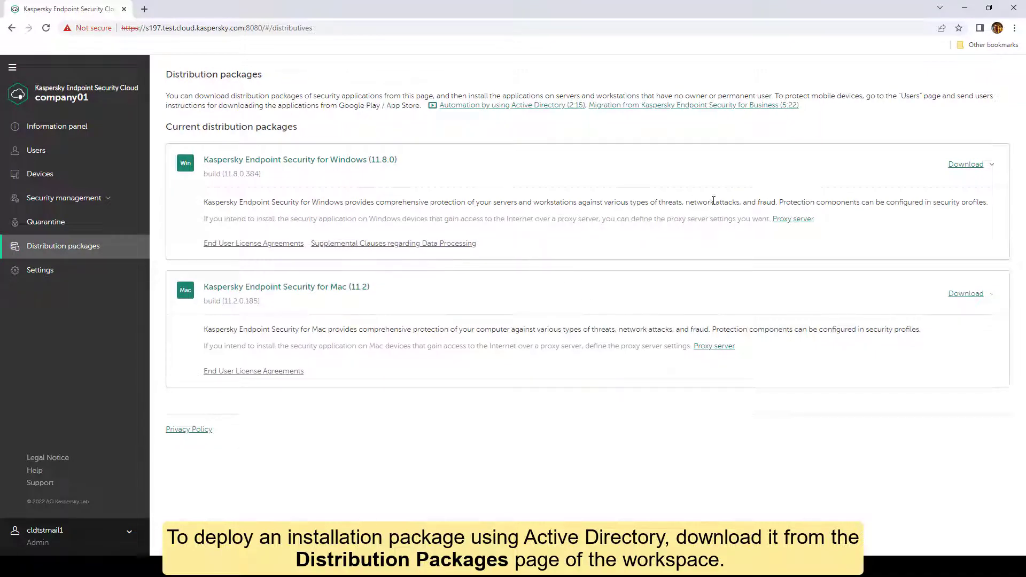
{"action": "left_click", "coordinate": [970, 169]}
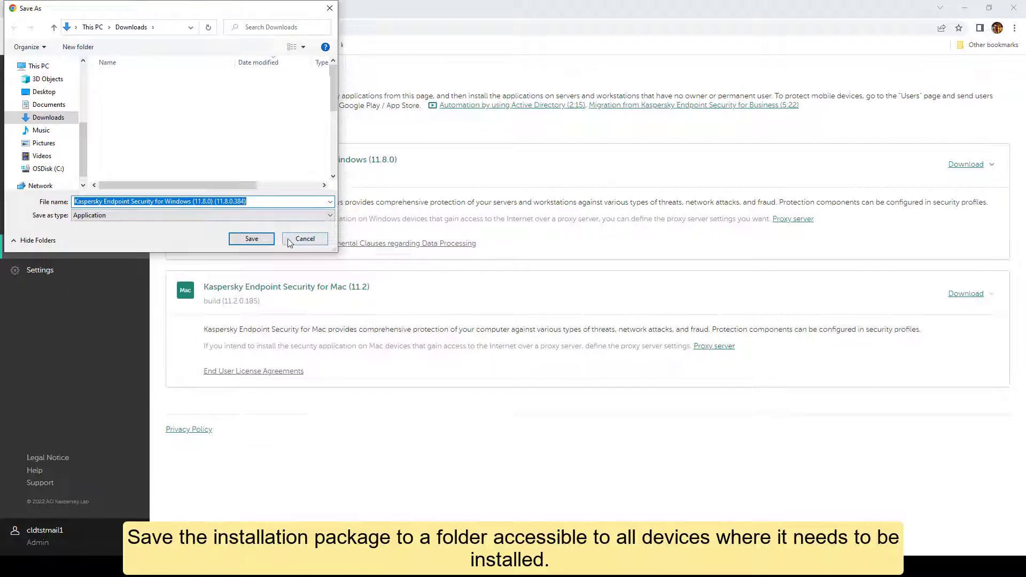
{"action": "left_click", "coordinate": [268, 238]}
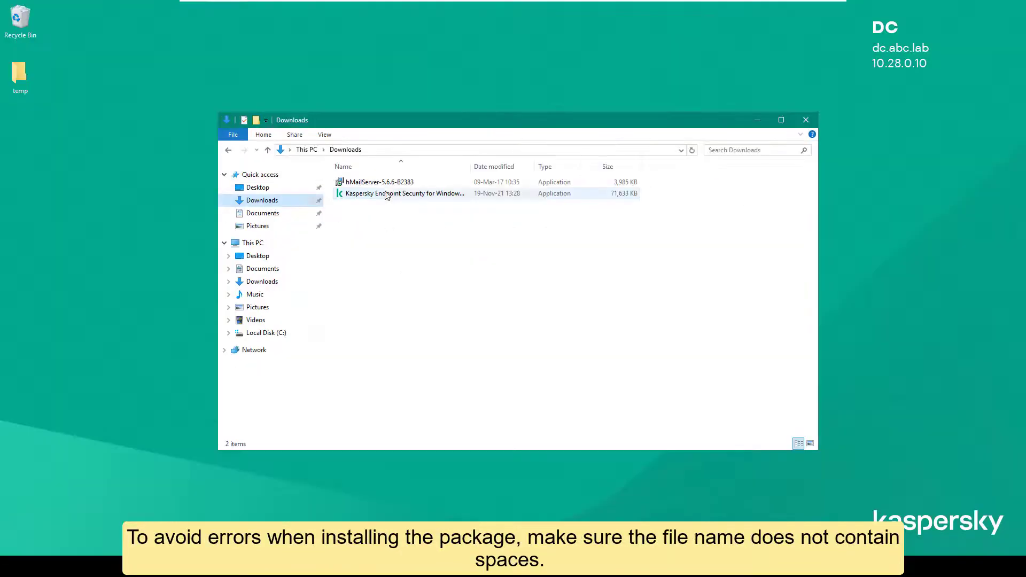
- Rename the Kaspersky installer, replacing every space in its name with an underscore
{"action": "key", "text": "F2"}
{"action": "key", "text": "End"}
{"action": "key", "text": "Left"}
{"action": "key", "text": "Left"}
{"action": "key", "text": "Left"}
{"action": "key", "text": "Left"}
{"action": "key", "text": "Left"}
{"action": "key", "text": "Left"}
{"action": "key", "text": "Left"}
{"action": "key", "text": "Left"}
{"action": "key", "text": "Left"}
{"action": "key", "text": "Left"}
{"action": "key", "text": "Left"}
{"action": "key", "text": "Left"}
{"action": "key", "text": "BackSpace"}
{"action": "type", "text": "_"}
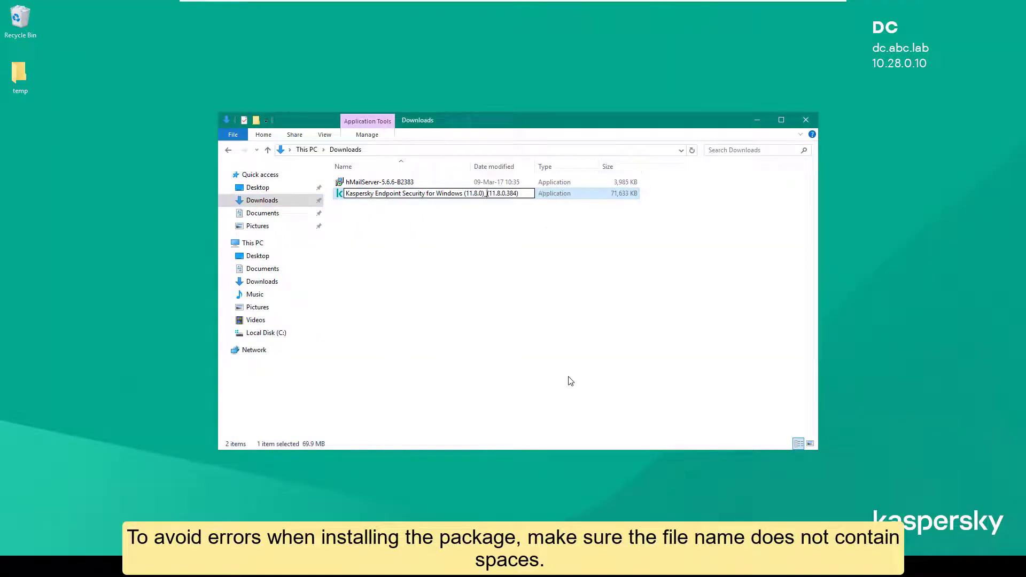
{"action": "key", "text": "BackSpace"}
{"action": "type", "text": "_"}
{"action": "key", "text": "Left"}
{"action": "key", "text": "Left"}
{"action": "key", "text": "Left"}
{"action": "key", "text": "Left"}
{"action": "key", "text": "Left"}
{"action": "key", "text": "Left"}
{"action": "key", "text": "Left"}
{"action": "key", "text": "Left"}
{"action": "key", "text": "BackSpace"}
{"action": "type", "text": "_"}
{"action": "key", "text": "Left"}
{"action": "key", "text": "Left"}
{"action": "key", "text": "Left"}
{"action": "key", "text": "Left"}
{"action": "key", "text": "BackSpace"}
{"action": "type", "text": "_"}
{"action": "key", "text": "Left"}
{"action": "key", "text": "Left"}
{"action": "key", "text": "Left"}
{"action": "key", "text": "Left"}
{"action": "key", "text": "Left"}
{"action": "key", "text": "Left"}
{"action": "key", "text": "Left"}
{"action": "key", "text": "Left"}
{"action": "key", "text": "Left"}
{"action": "key", "text": "BackSpace"}
{"action": "type", "text": "_"}
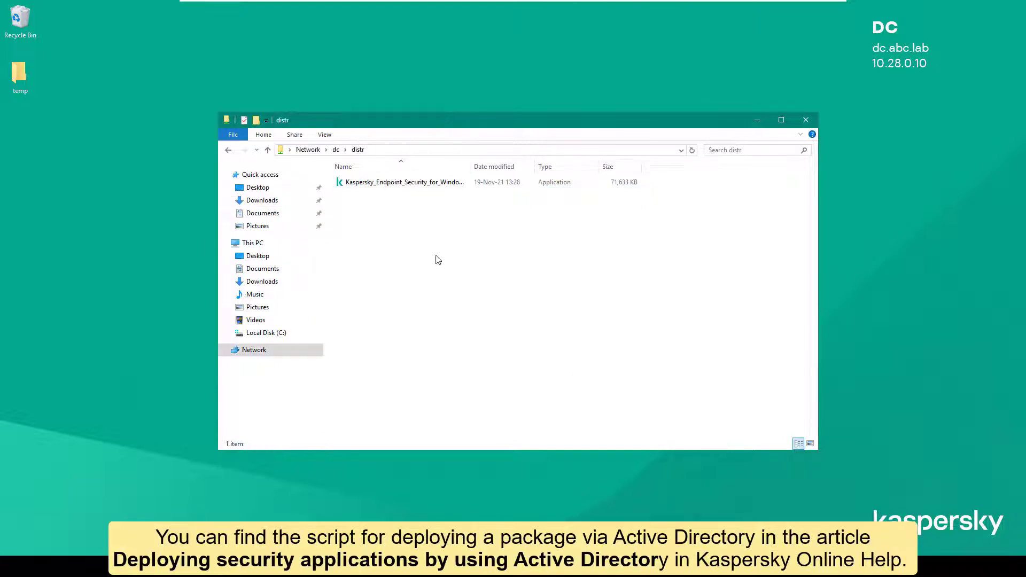
- Create a new text document in \\dc\distr and name it kl_deploy
{"action": "right_click", "coordinate": [430, 247]}
{"action": "mouse_move", "coordinate": [486, 372]}
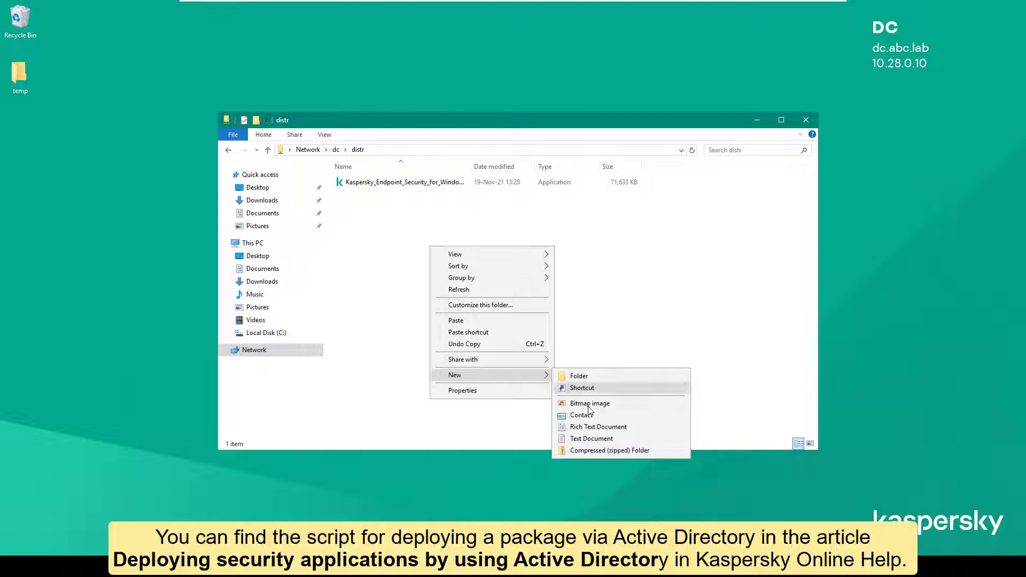
{"action": "left_click", "coordinate": [596, 434]}
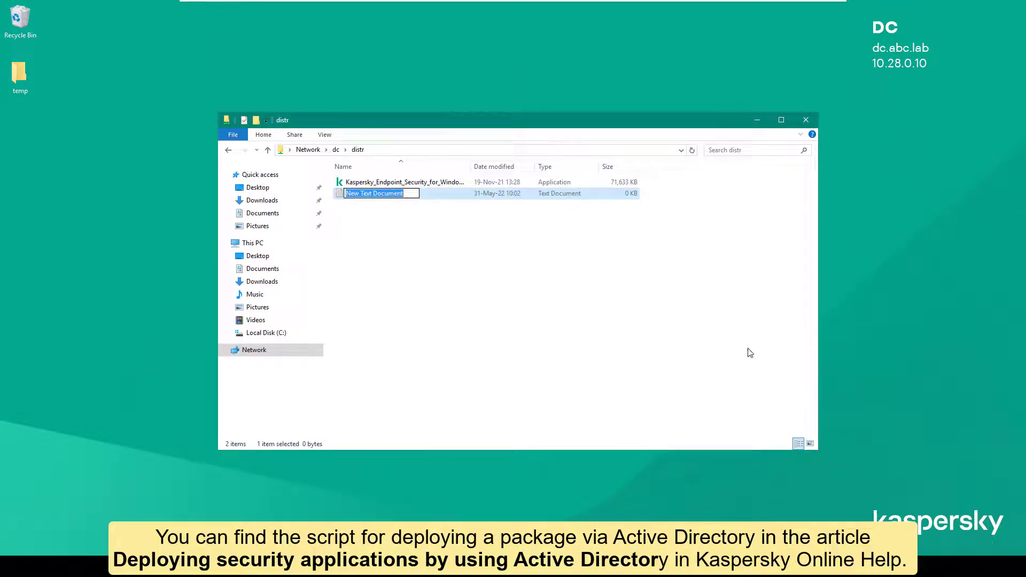
{"action": "type", "text": "kl_"}
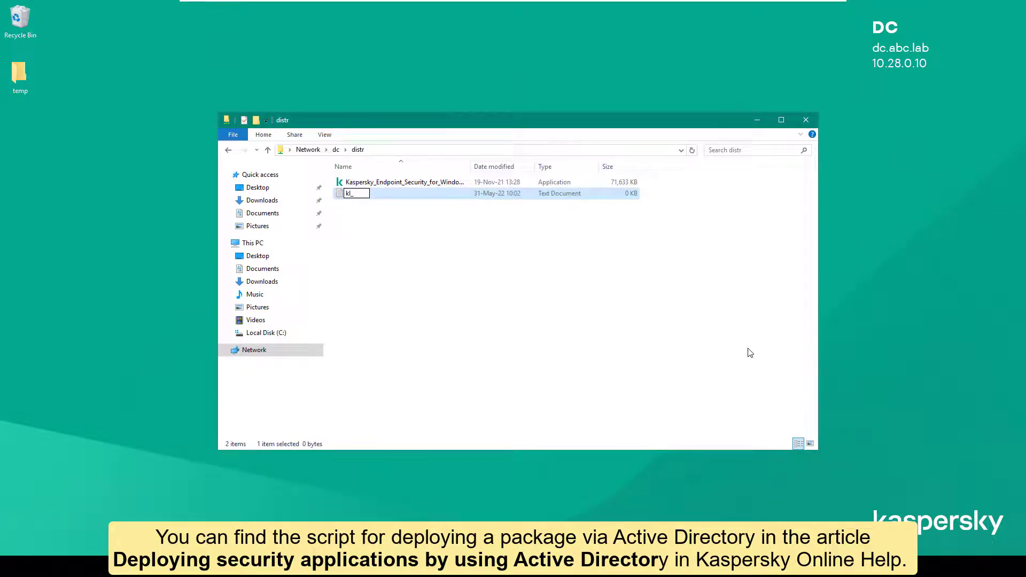
{"action": "type", "text": "deploy"}
- Paste the deployment script from the help article into the empty kl_deploy file
{"action": "key", "text": "Return"}
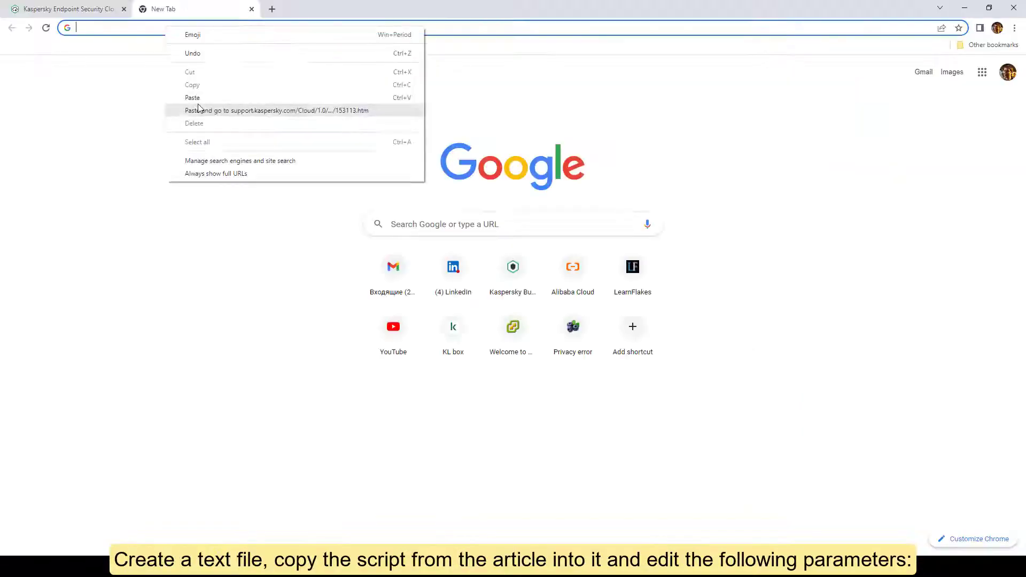
{"action": "left_click", "coordinate": [197, 107]}
{"action": "scroll", "coordinate": [341, 246], "scroll_direction": "down", "scroll_amount": 5}
{"action": "left_click_drag", "start_coordinate": [340, 246], "coordinate": [452, 397]}
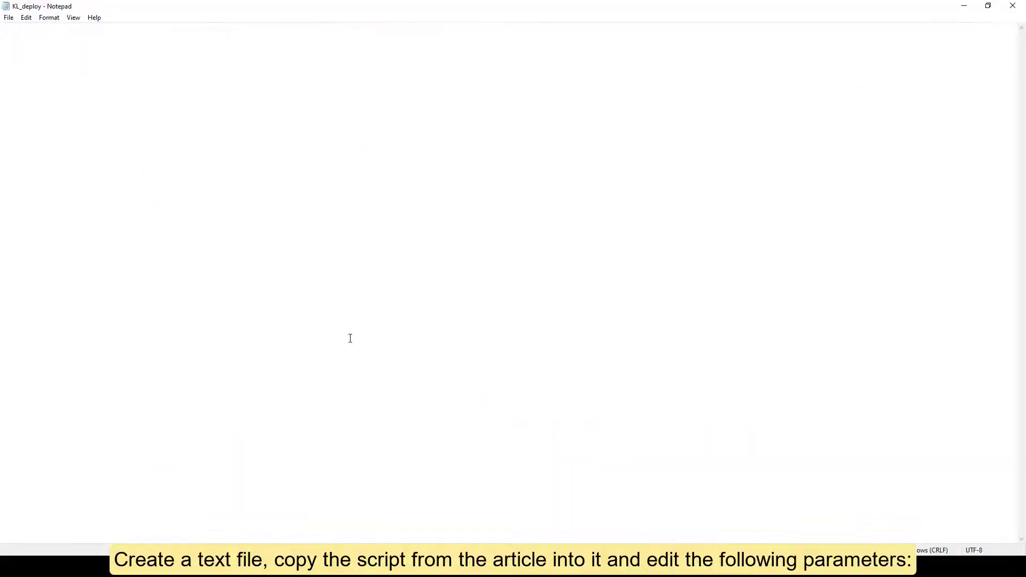
{"action": "type", "text": "set SHARE_PATH=<path to distribution package> set PACKAGE_NAME=<name of distribution package> set __KESCLOUD_ROOT_KEY=\"HKLM\\Software\\KasperskyLab\\KESCloud\" set __KESCLOUD_KEY_NAME=\"<name of registry entry>\" set __KESCLOUD_PACKAGE_FULL_PATH=\"%SHARE_PATH%\\%PACKAGE_NAME%\" set __KESCLOUD_PACKAGE_ARGUMENTS=-s REG QUERY %__KESCLOUD_ROOT_KEY% /v %__KESCLOUD_KEY_NAME% | FIND \"0x1\" IF %ERRORLEVEL% == 1 GOTO INSTALL GOTO END :INSTALL REG ADD %__KESCLOUD_ROOT_KEY% /v %__KESCLOUD_KEY_NAME% /t REG_DWORD /f /D 1 %__KESCLOUD_PACKAGE_FULL_PATH% %__KESCLOUD_PACKAGE_ARGUMENTS% :END"}
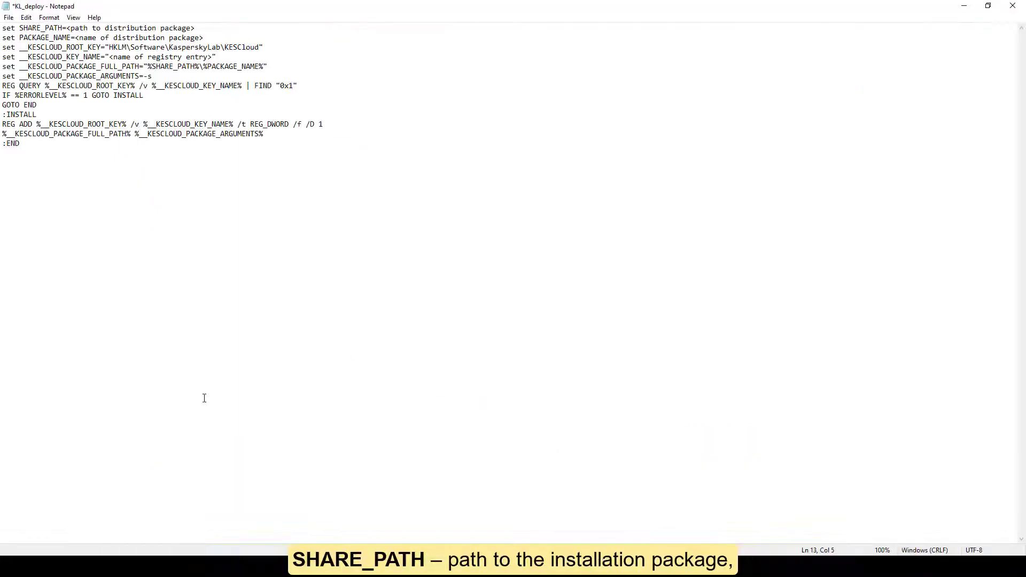
- Set SHARE_PATH to \\dc\distr, PACKAGE_NAME to the installer .exe name, and KEY_NAME to 11.8.0
{"action": "left_click_drag", "start_coordinate": [66, 27], "coordinate": [194, 28]}
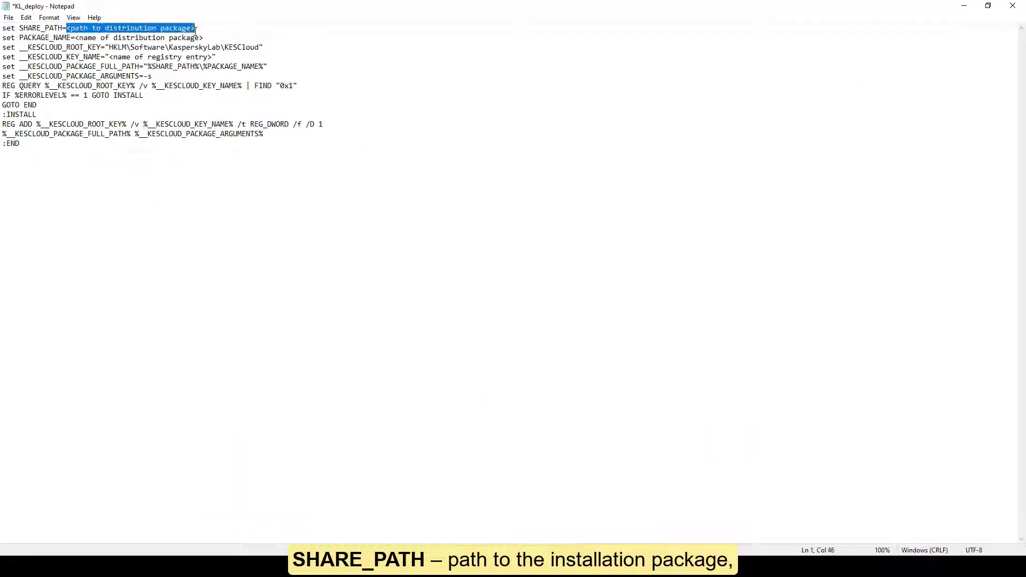
{"action": "type", "text": "\\dc\\distr"}
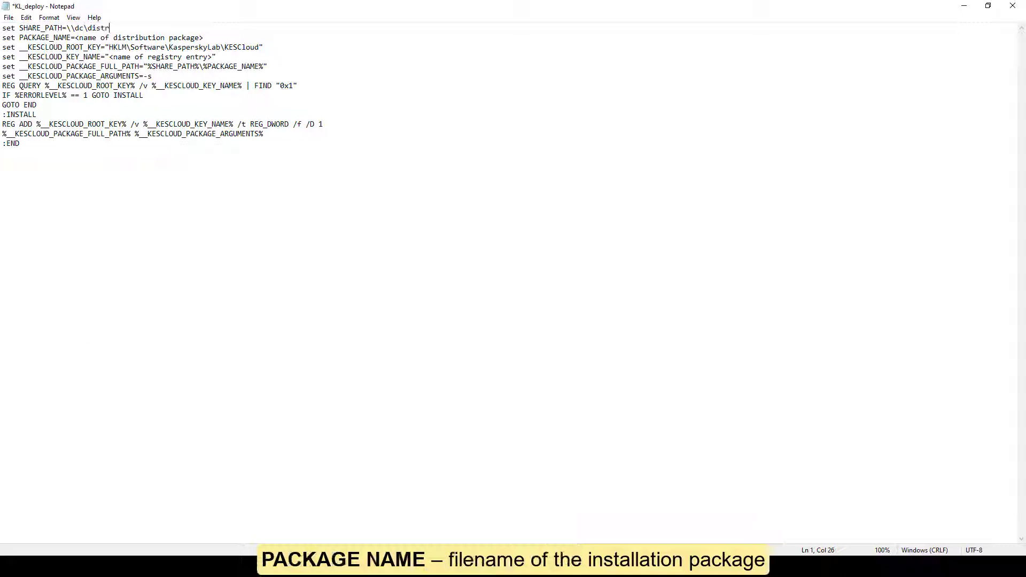
{"action": "left_click", "coordinate": [215, 151]}
{"action": "left_click_drag", "start_coordinate": [78, 37], "coordinate": [205, 37]}
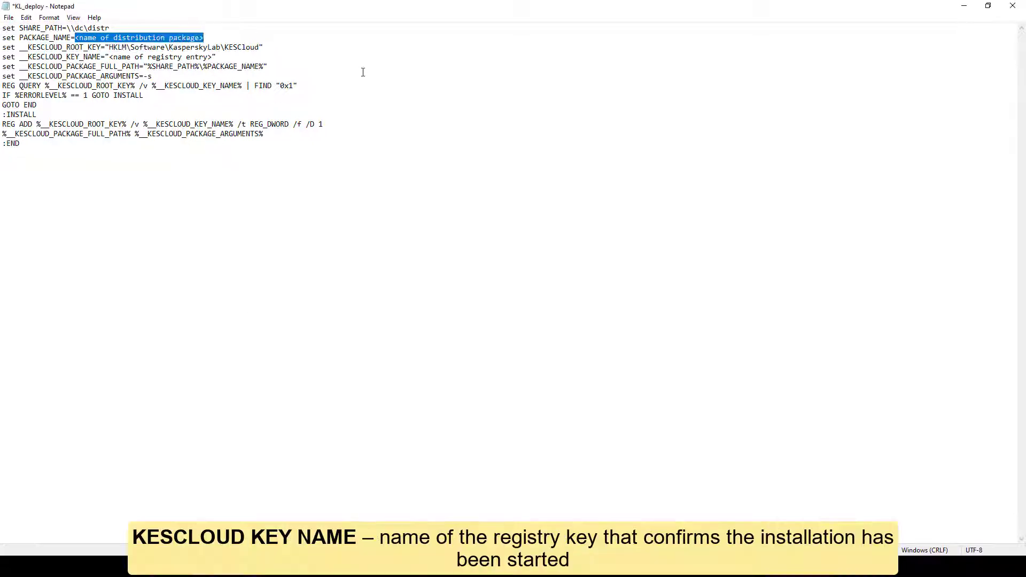
{"action": "type", "text": "Kaspersky_Endpoint_Security_for_Windows_(11.8.0)_(11.8.0.384)"}
{"action": "type", "text": ".exe"}
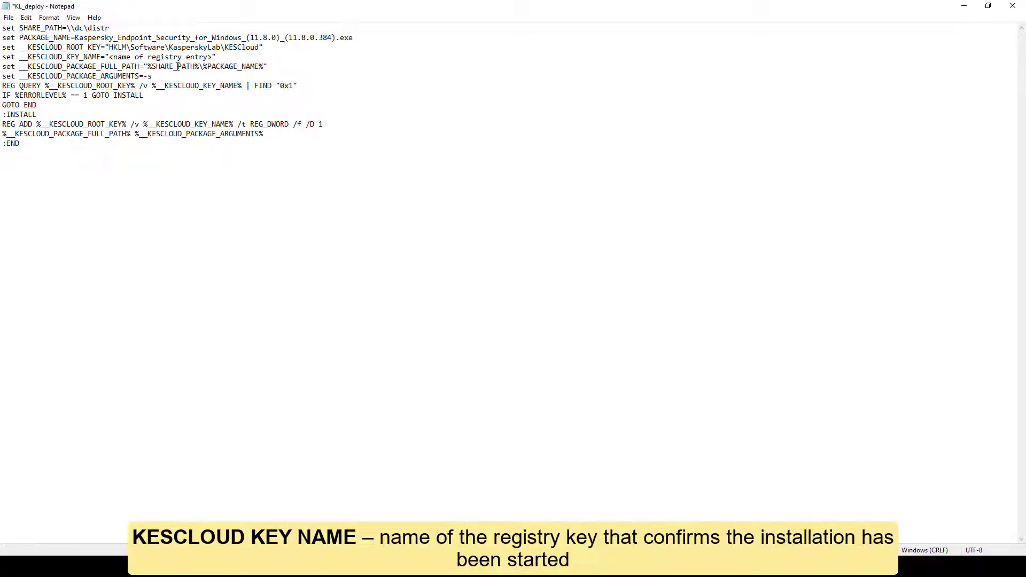
{"action": "left_click_drag", "start_coordinate": [110, 56], "coordinate": [212, 57]}
{"action": "type", "text": "11.8."}
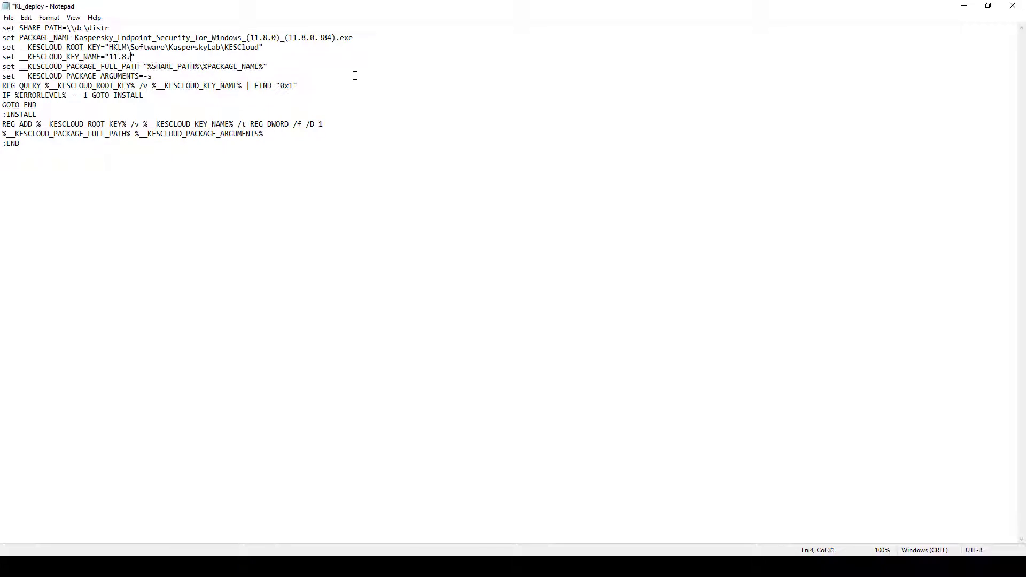
{"action": "type", "text": "0"}
- Save and close the script, then rename kl_deploy.txt to kl_deploy.bat
{"action": "left_click", "coordinate": [9, 18]}
{"action": "left_click", "coordinate": [22, 63]}
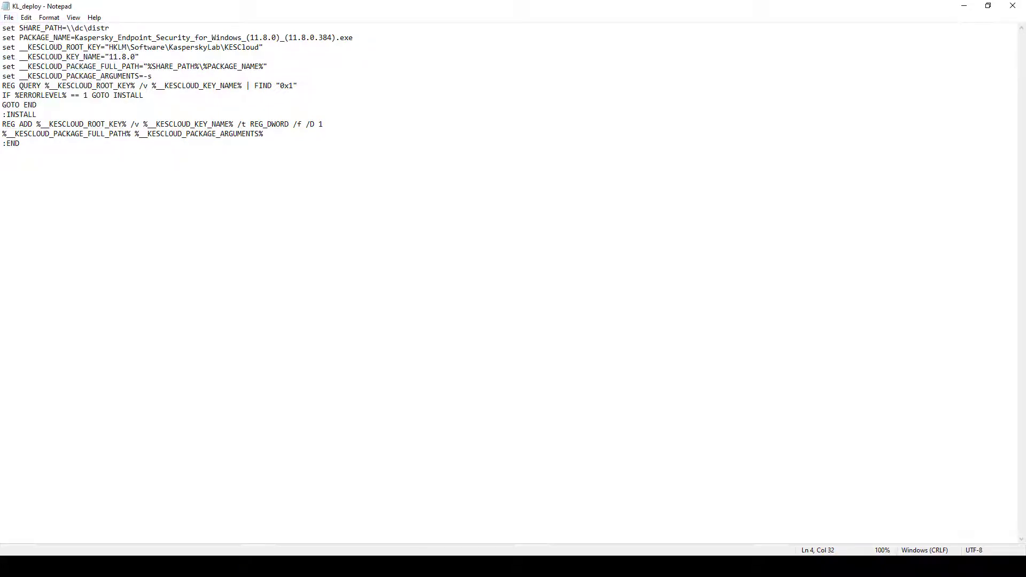
{"action": "left_click", "coordinate": [1016, 15]}
{"action": "key", "text": "F2"}
{"action": "key", "text": "End"}
{"action": "key", "text": "BackSpace"}
{"action": "key", "text": "BackSpace"}
{"action": "key", "text": "BackSpace"}
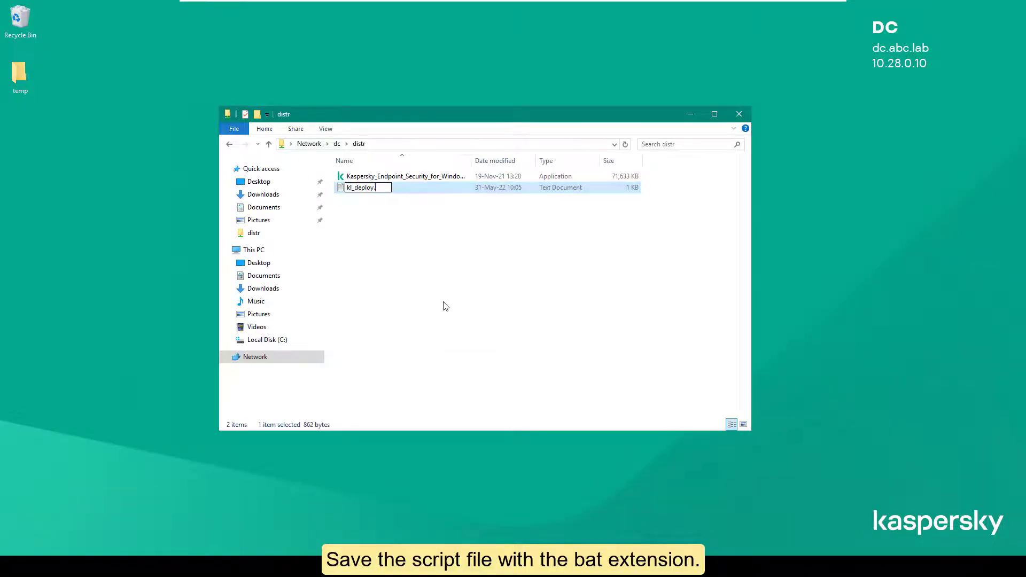
{"action": "type", "text": "bat"}
{"action": "key", "text": "Return"}
- Confirm the .bat extension change, then create a KL_deploy GPO under abc.lab's Group Policy Objects
{"action": "left_click", "coordinate": [559, 286]}
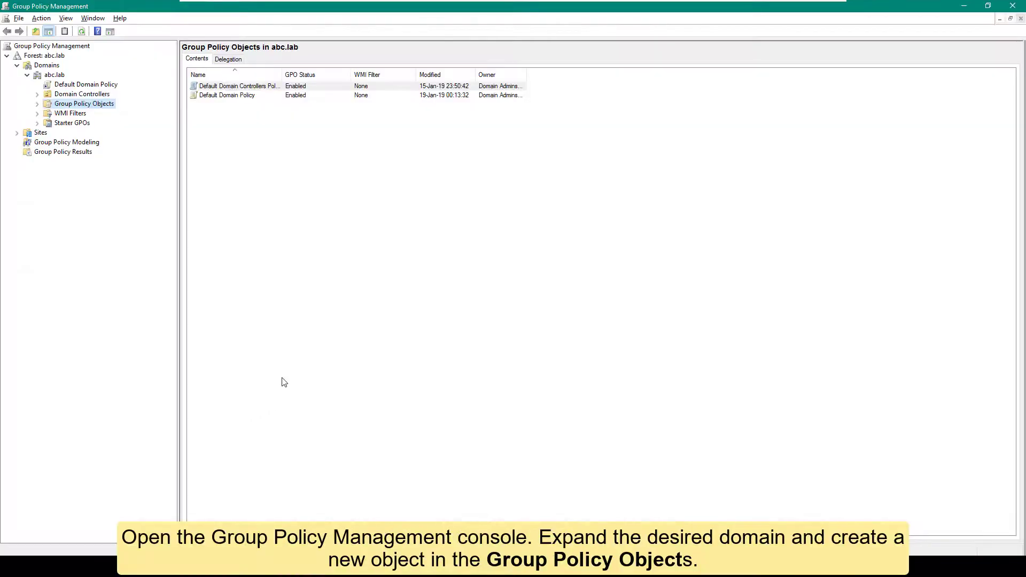
{"action": "left_click", "coordinate": [48, 76]}
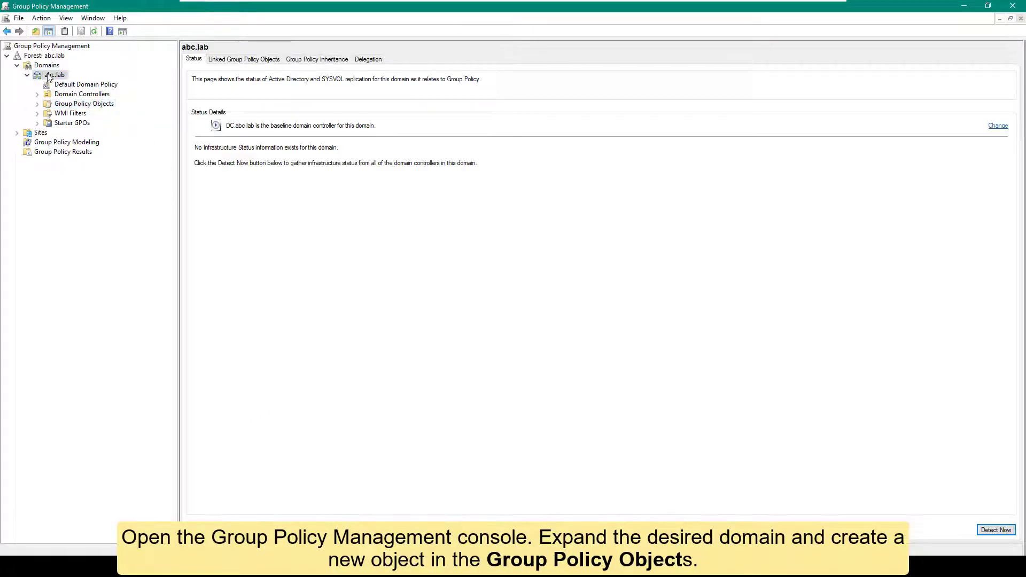
{"action": "left_click", "coordinate": [79, 104]}
{"action": "right_click", "coordinate": [270, 167]}
{"action": "left_click", "coordinate": [273, 169]}
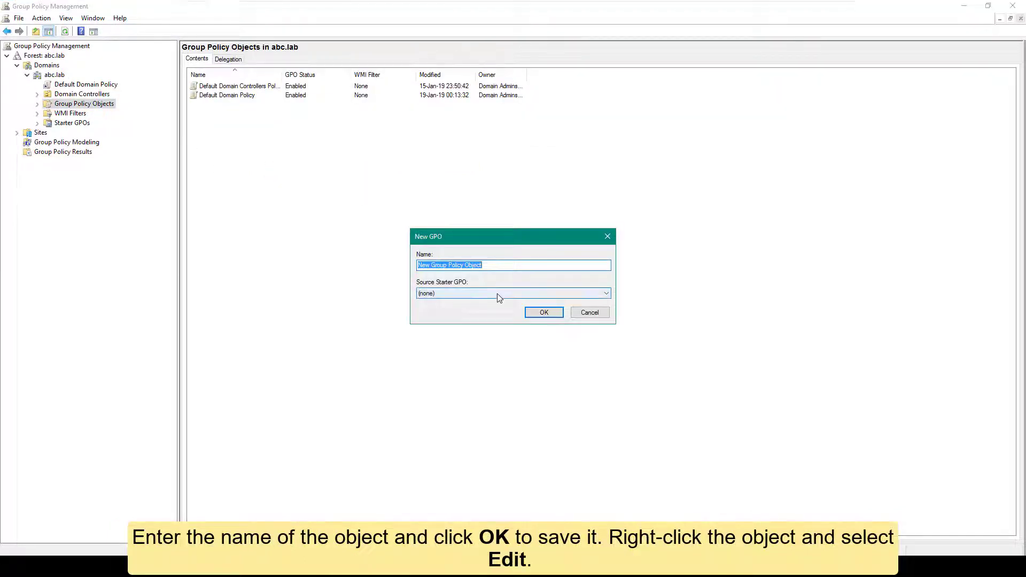
{"action": "type", "text": "KL_deploy"}
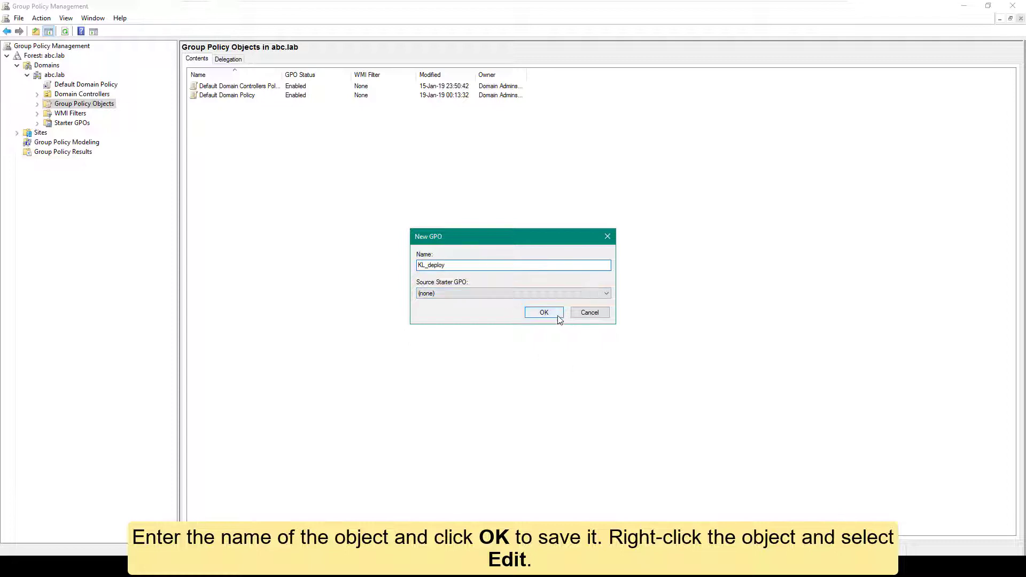
{"action": "left_click", "coordinate": [558, 316]}
{"action": "left_click", "coordinate": [80, 133]}
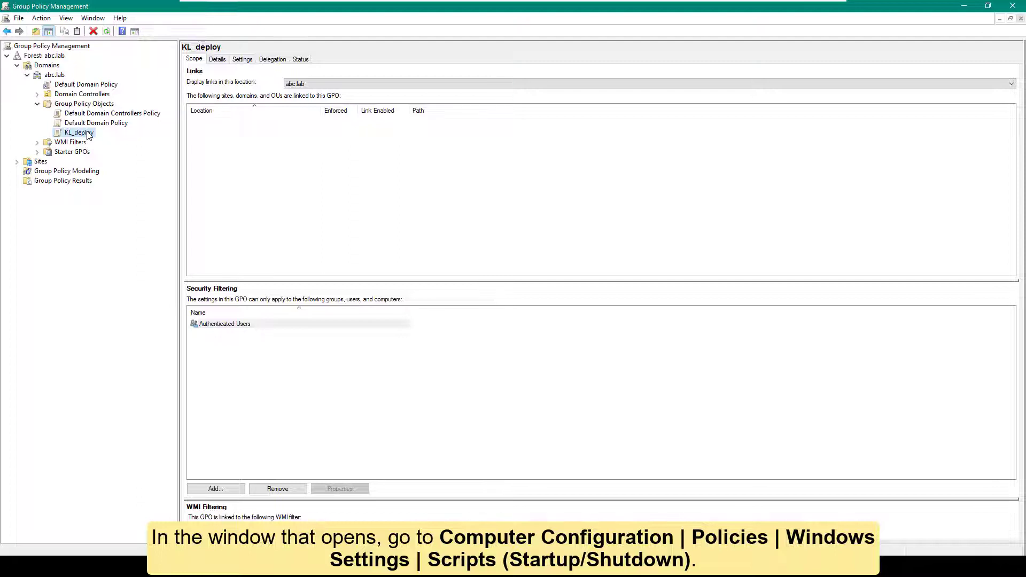
{"action": "right_click", "coordinate": [86, 134]}
- Add \\dc\distr\kl_deploy.bat as KL_deploy's computer startup script and apply the change
{"action": "left_click", "coordinate": [102, 138]}
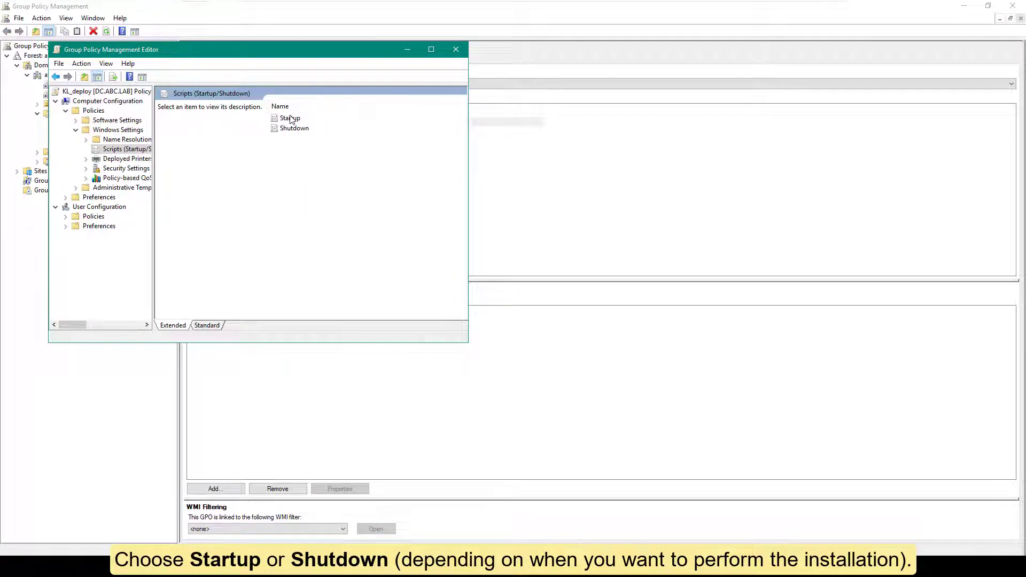
{"action": "double_click", "coordinate": [291, 118]}
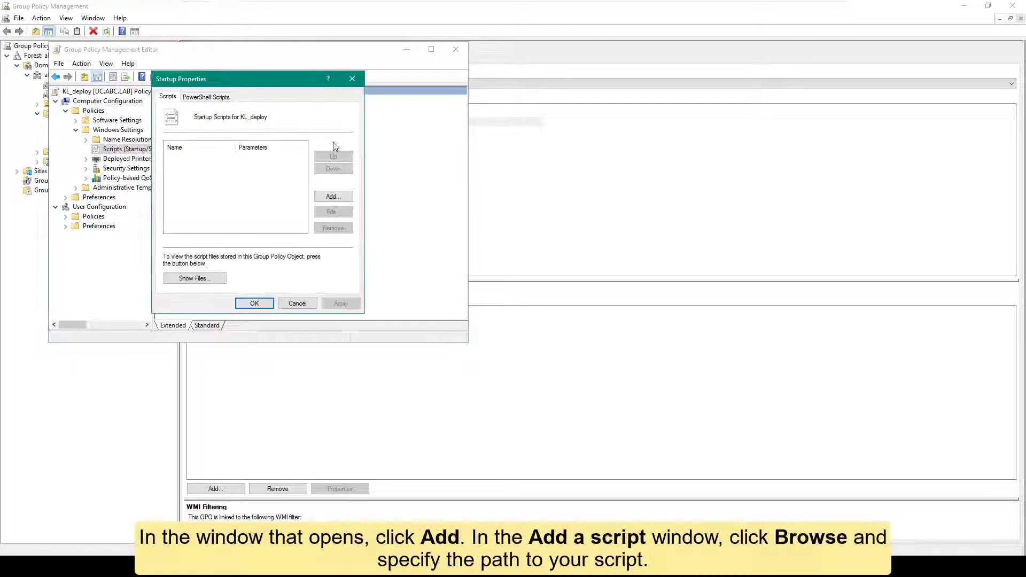
{"action": "left_click", "coordinate": [335, 198]}
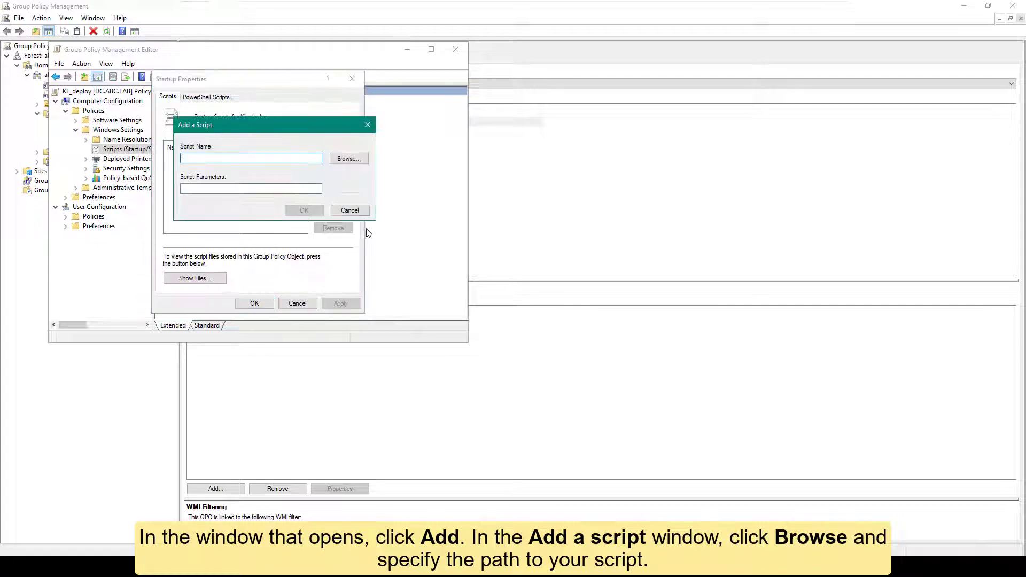
{"action": "left_click", "coordinate": [345, 159]}
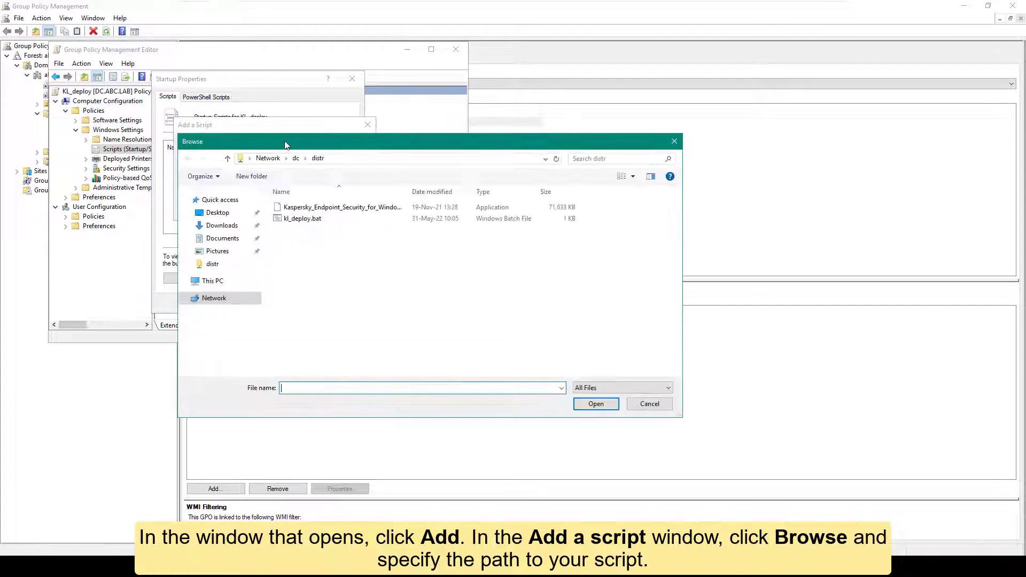
{"action": "left_click", "coordinate": [305, 219]}
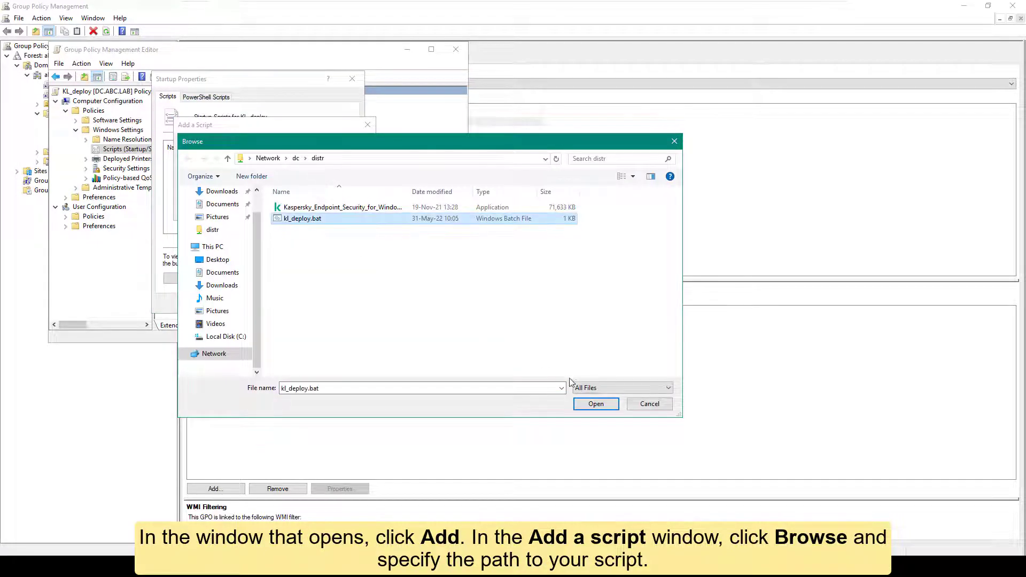
{"action": "left_click", "coordinate": [595, 405]}
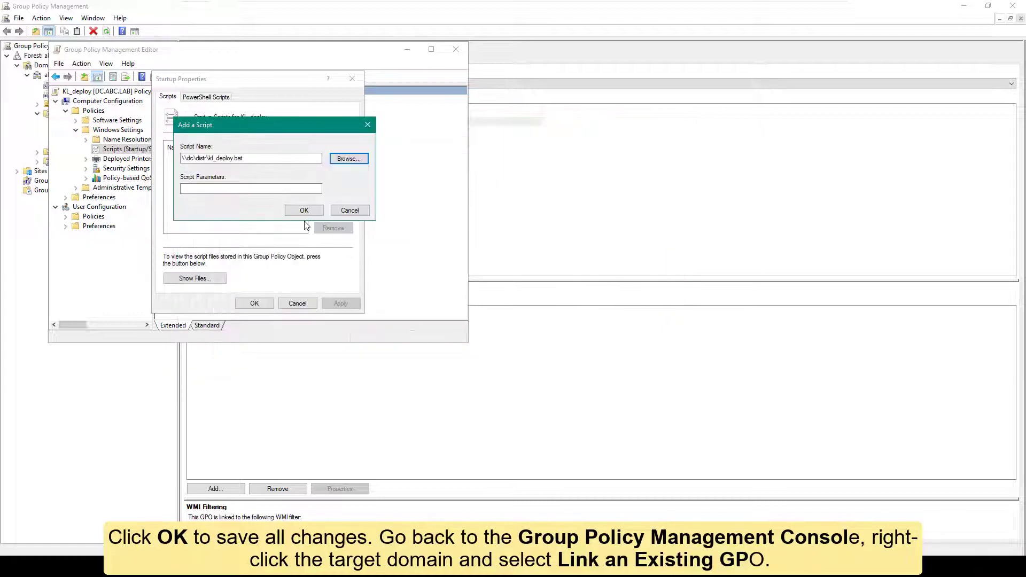
{"action": "left_click", "coordinate": [305, 211]}
{"action": "left_click", "coordinate": [341, 303]}
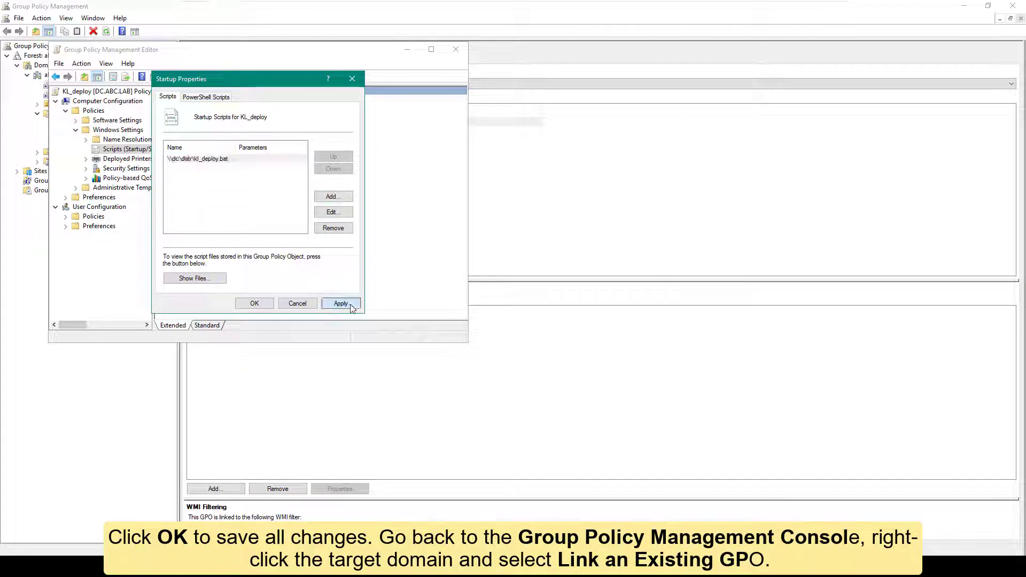
{"action": "left_click", "coordinate": [255, 303]}
{"action": "left_click_drag", "start_coordinate": [451, 50], "coordinate": [542, 61]}
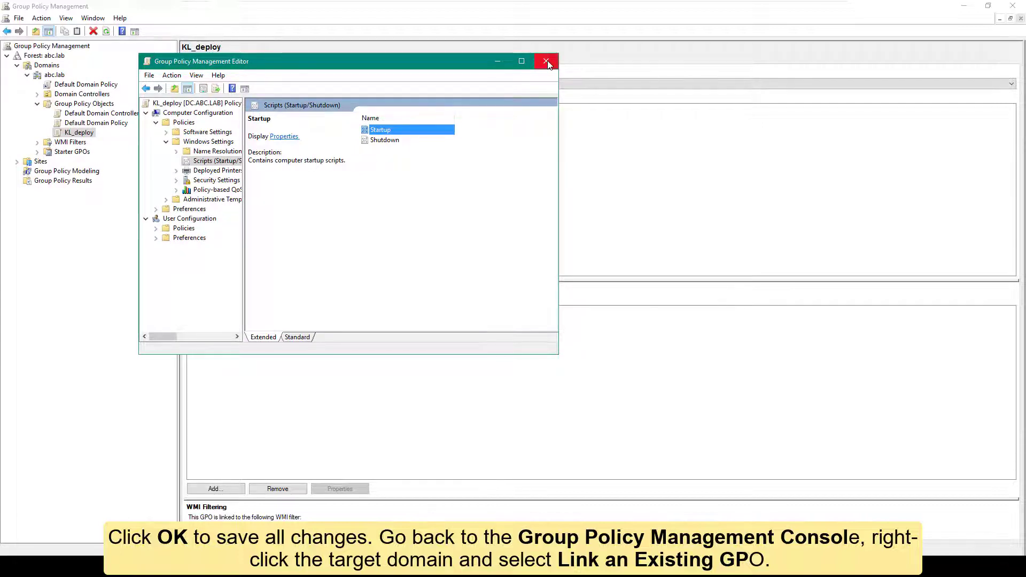
- Close the policy editor and link the existing KL_deploy GPO to the abc.lab domain
{"action": "left_click", "coordinate": [546, 62]}
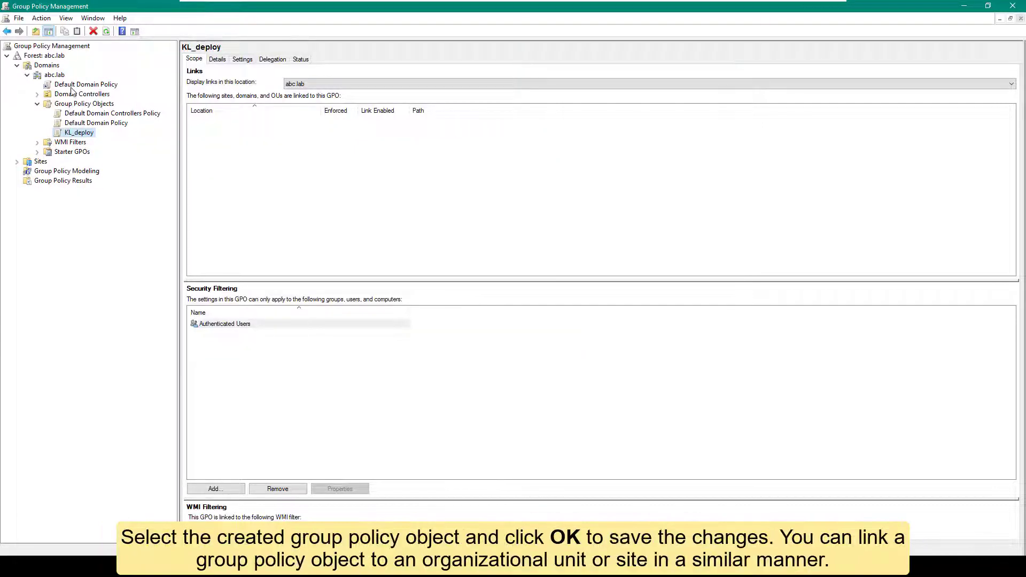
{"action": "right_click", "coordinate": [57, 75]}
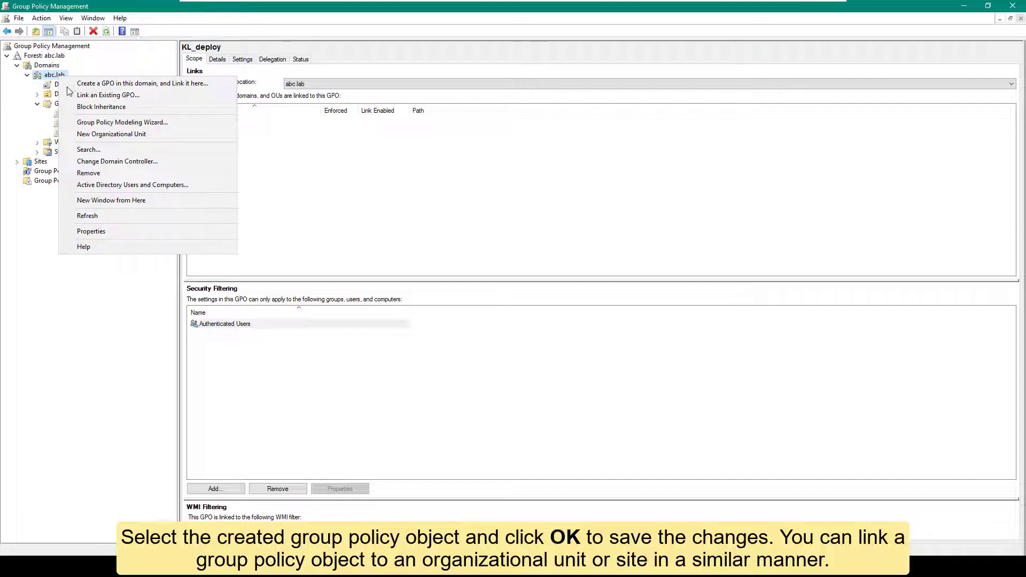
{"action": "left_click", "coordinate": [75, 95]}
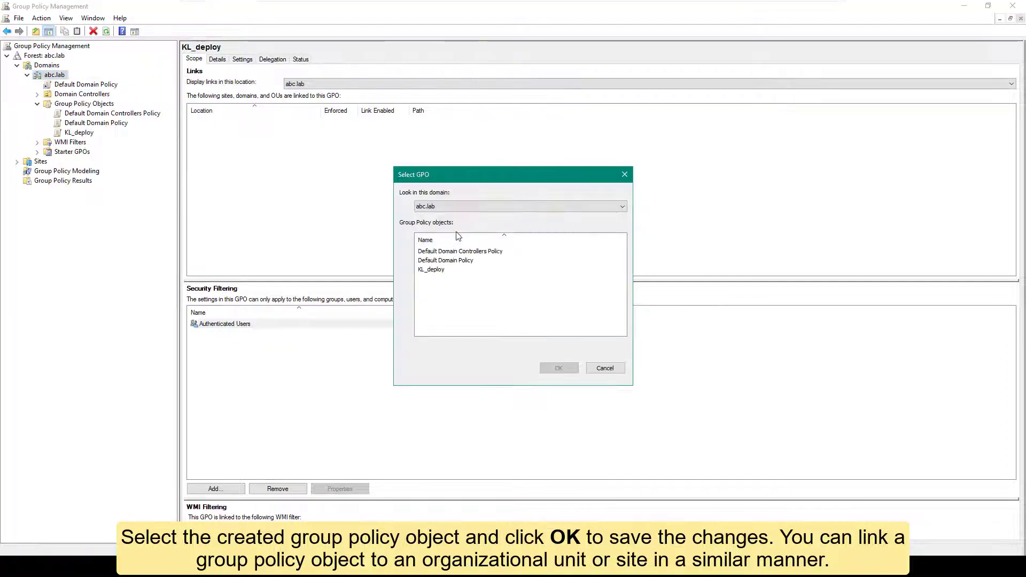
{"action": "left_click", "coordinate": [436, 270]}
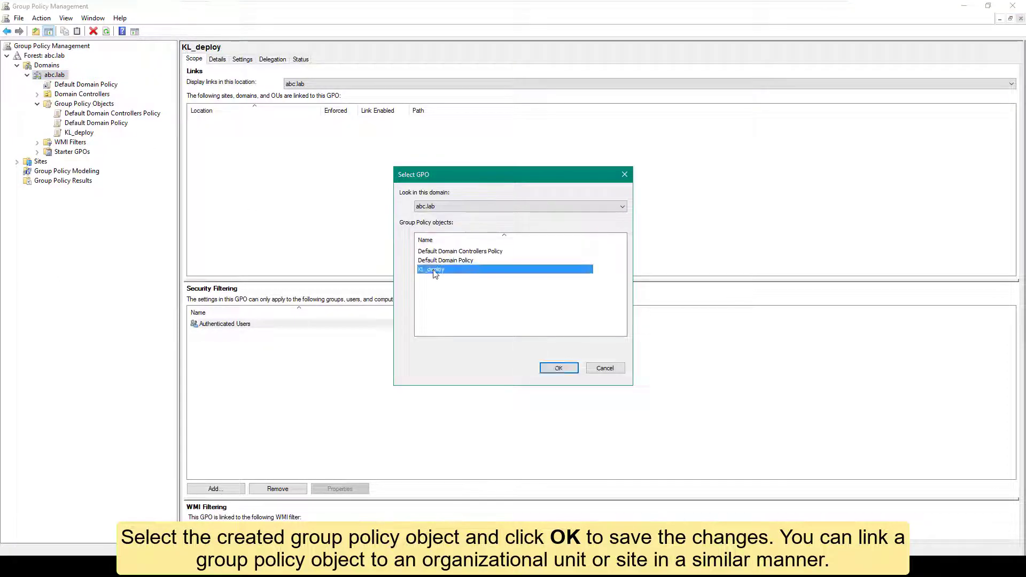
{"action": "left_click", "coordinate": [551, 370]}
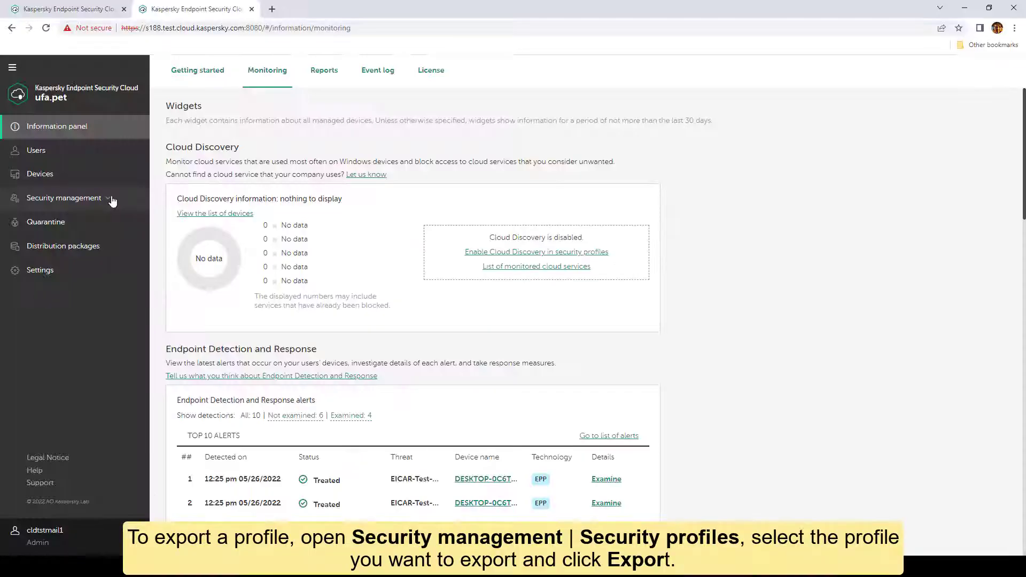
- In Security management > Security profiles, select the High security profile for export
{"action": "left_click", "coordinate": [83, 200]}
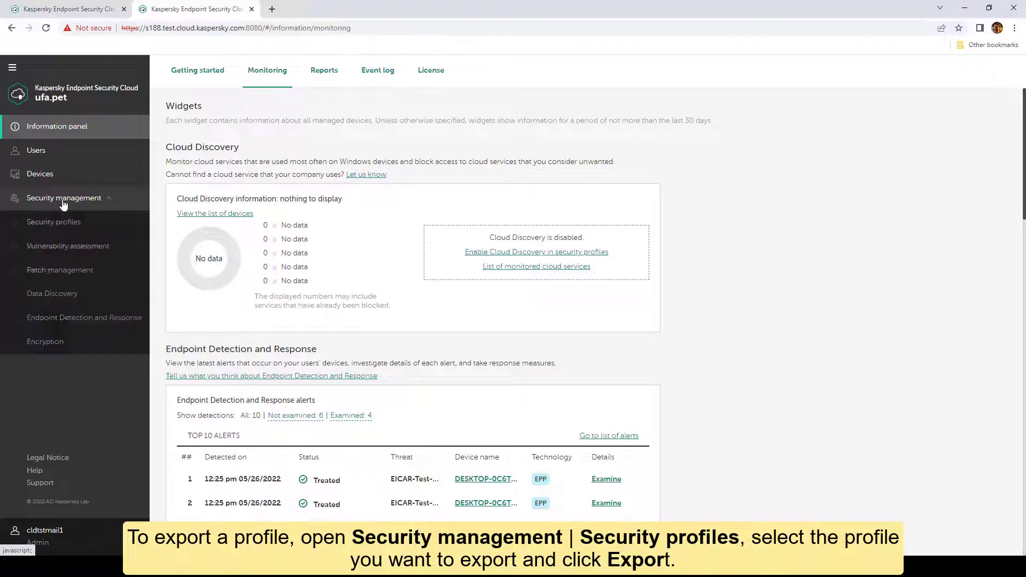
{"action": "left_click", "coordinate": [57, 224]}
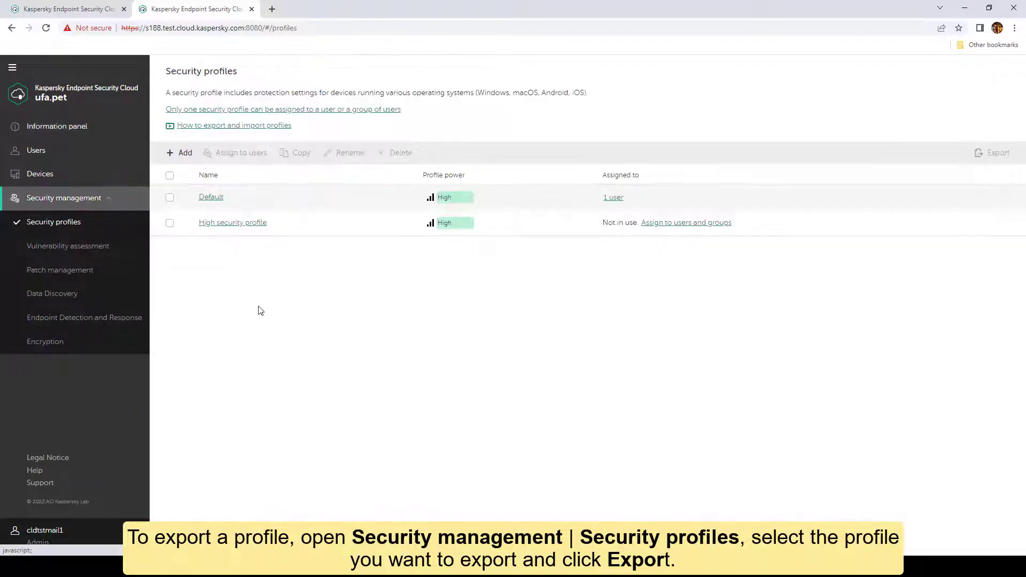
{"action": "left_click", "coordinate": [170, 224]}
{"action": "left_click", "coordinate": [993, 154]}
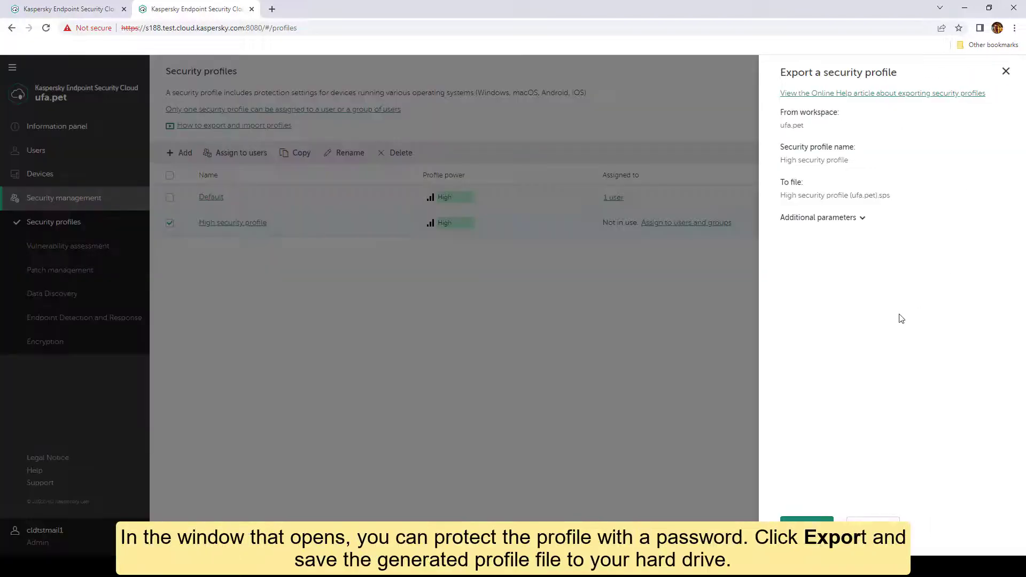
- Protect the export with a password and save the profile file to Documents
{"action": "left_click", "coordinate": [861, 218]}
{"action": "left_click", "coordinate": [838, 255]}
{"action": "type", "text": "12"}
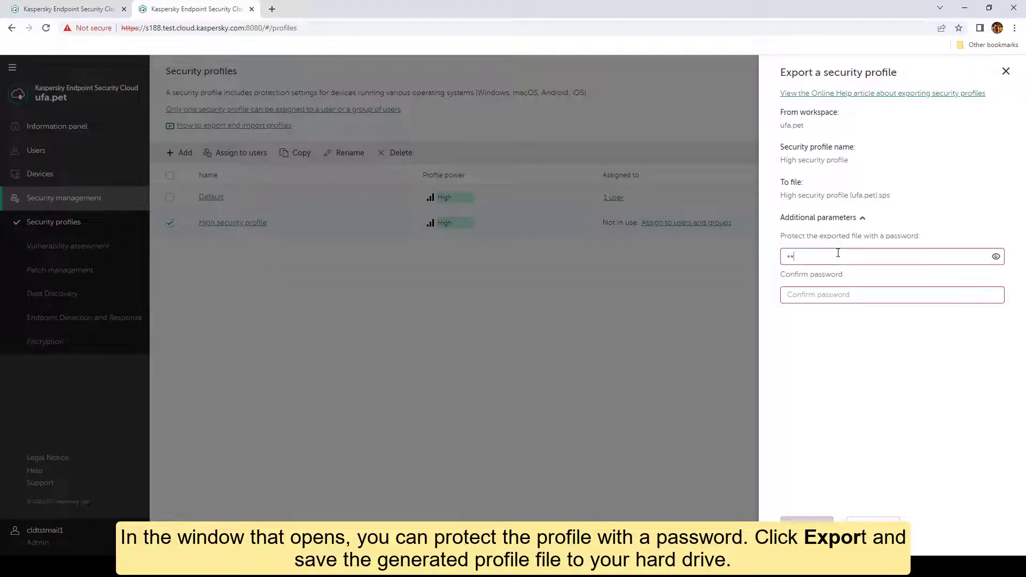
{"action": "key", "text": "Tab"}
{"action": "type", "text": "12"}
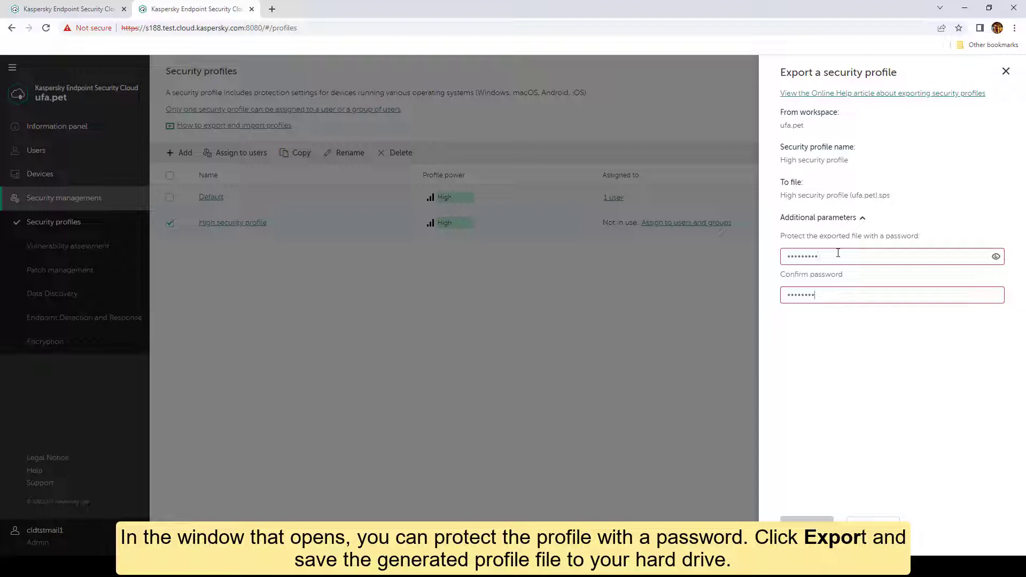
{"action": "type", "text": "9"}
{"action": "left_click", "coordinate": [806, 525]}
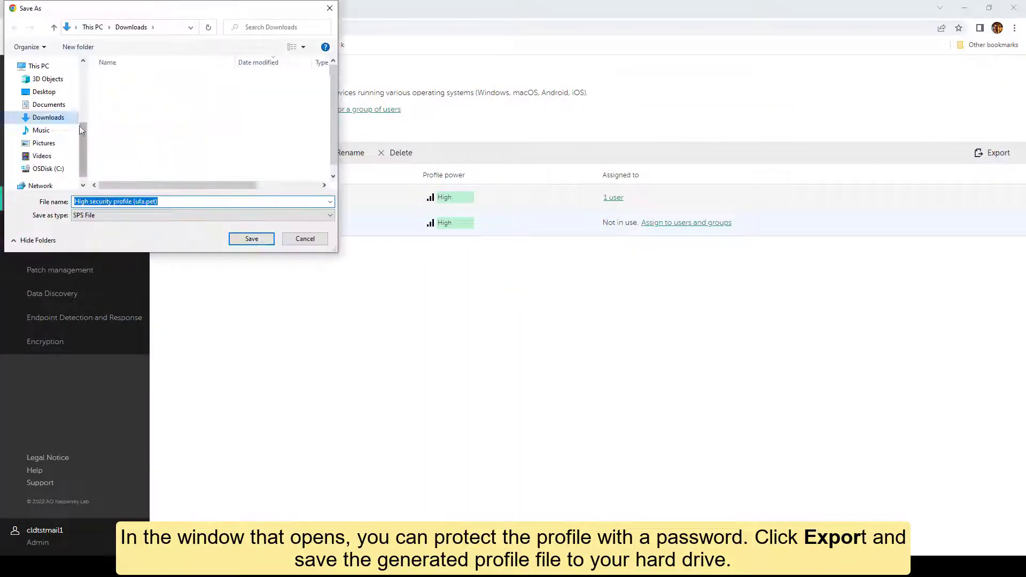
{"action": "left_click", "coordinate": [48, 104]}
{"action": "left_click", "coordinate": [252, 239]}
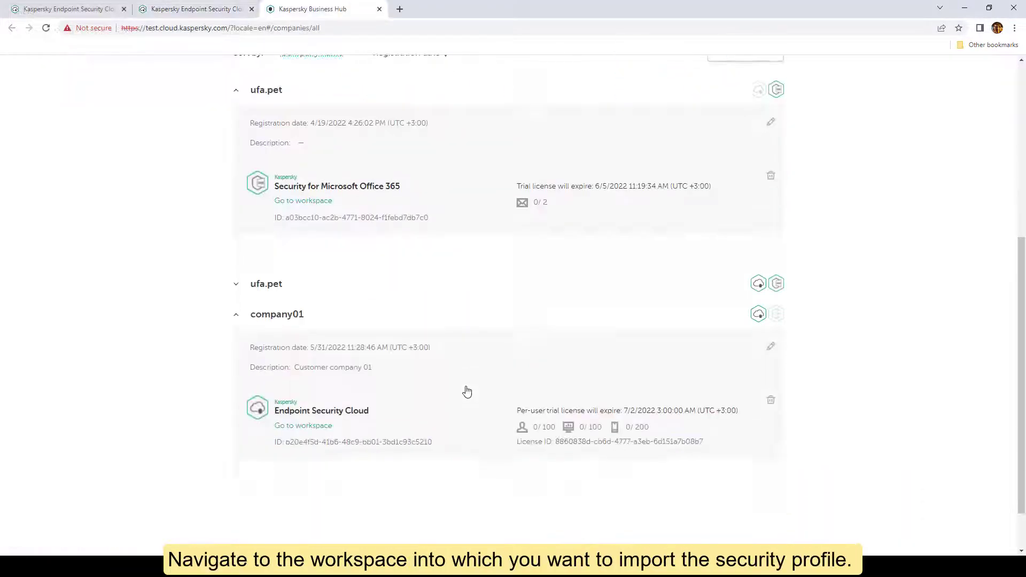
- In company01's Security profiles list, start adding a profile by import
{"action": "scroll", "coordinate": [467, 391], "scroll_direction": "down", "scroll_amount": 2}
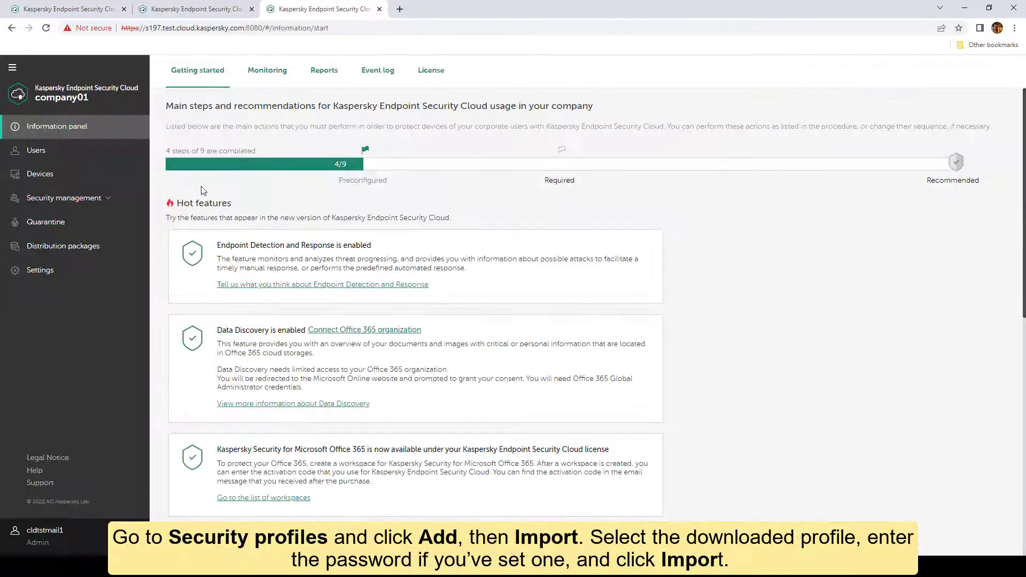
{"action": "left_click", "coordinate": [64, 198]}
{"action": "left_click", "coordinate": [54, 222]}
{"action": "left_click", "coordinate": [180, 153]}
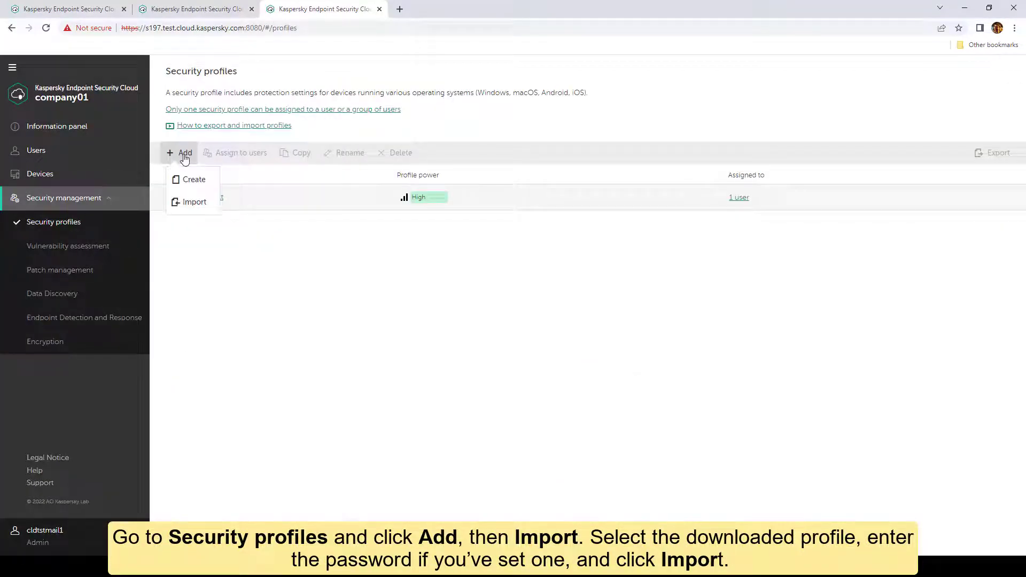
{"action": "left_click", "coordinate": [188, 203]}
- Upload the exported High security profile file, enter its password, and import it
{"action": "left_click", "coordinate": [805, 124]}
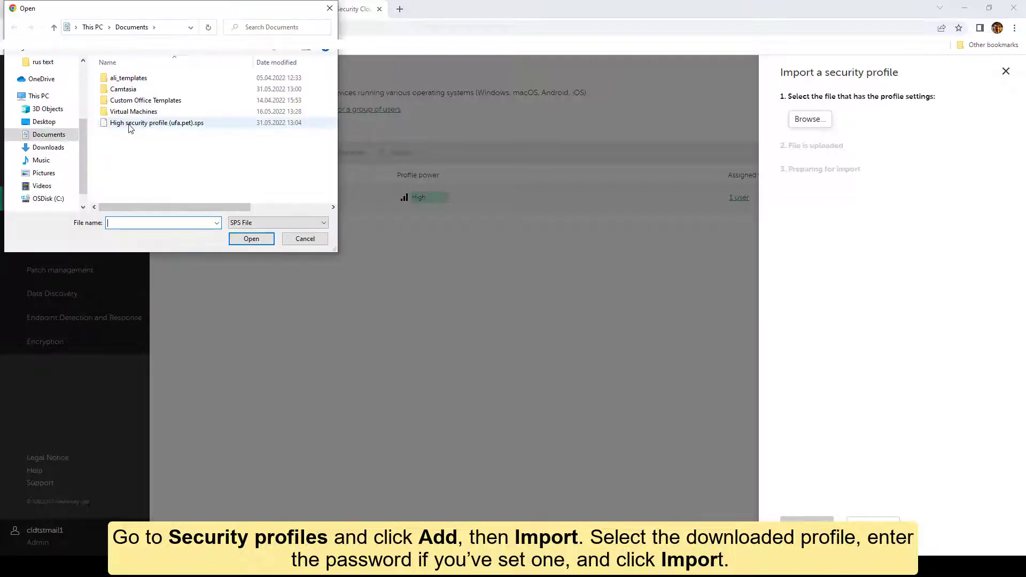
{"action": "left_click", "coordinate": [130, 124]}
{"action": "left_click", "coordinate": [247, 239]}
{"action": "left_click", "coordinate": [829, 217]}
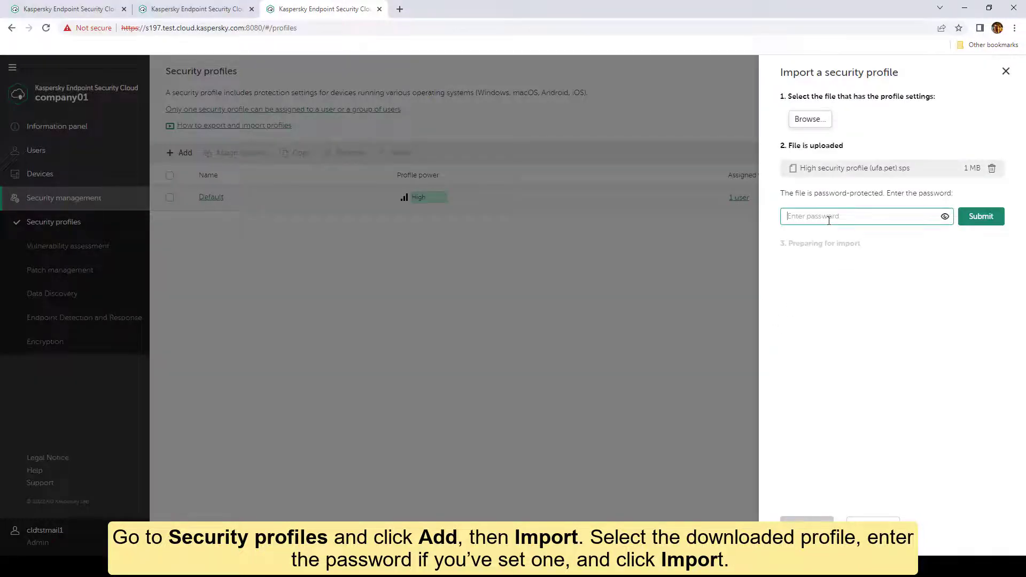
{"action": "type", "text": "****"}
{"action": "key", "text": "Return"}
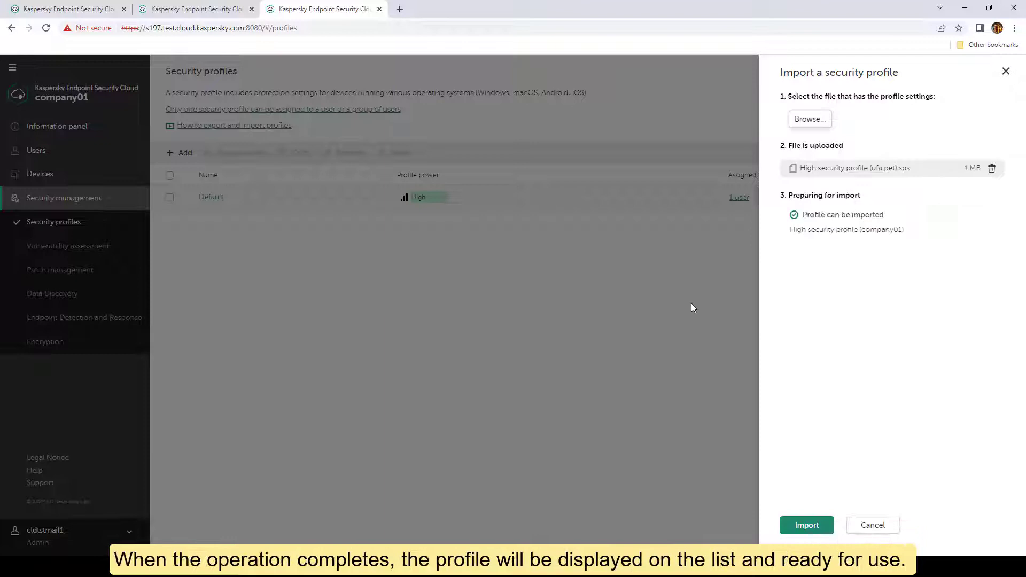
{"action": "left_click", "coordinate": [807, 524]}
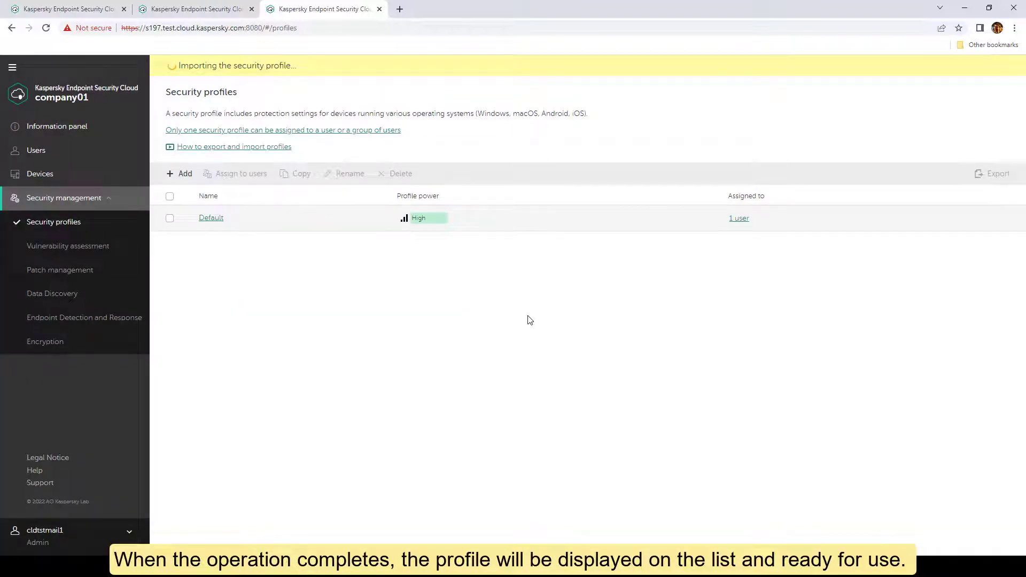